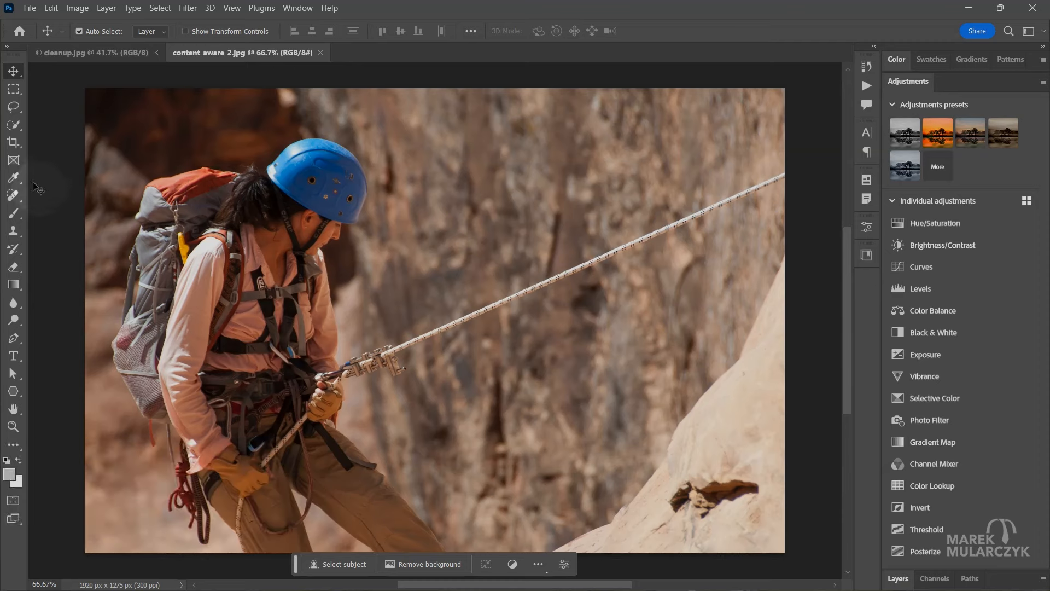
Try to remove the climbing rope from content_aware_2.jpg with the content-aware Spot Healing Brush, using brush sizes 90 and 70
{"action": "left_click", "coordinate": [17, 195]}
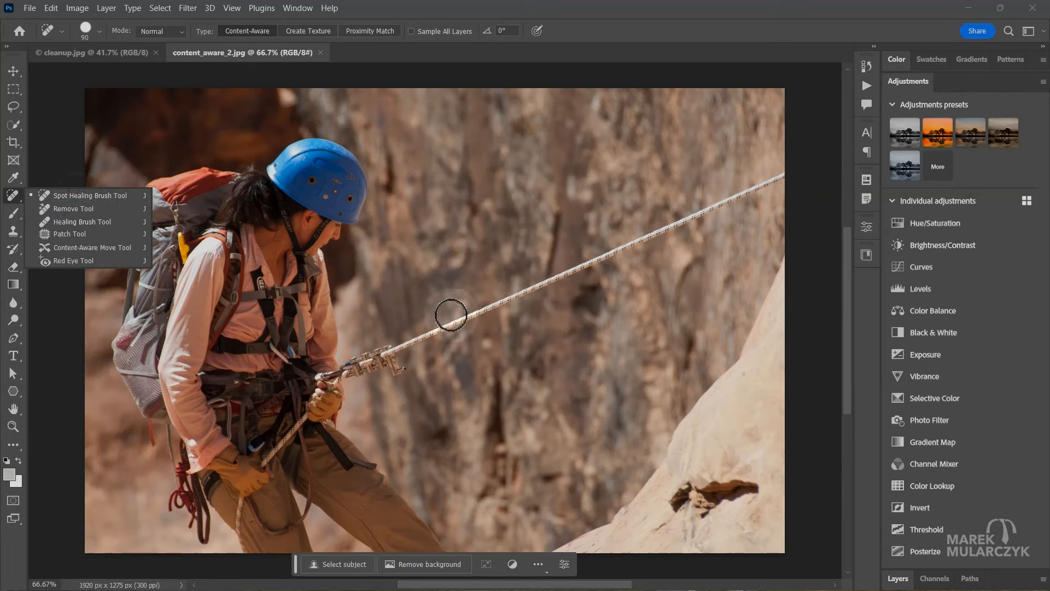
{"action": "left_click", "coordinate": [114, 194]}
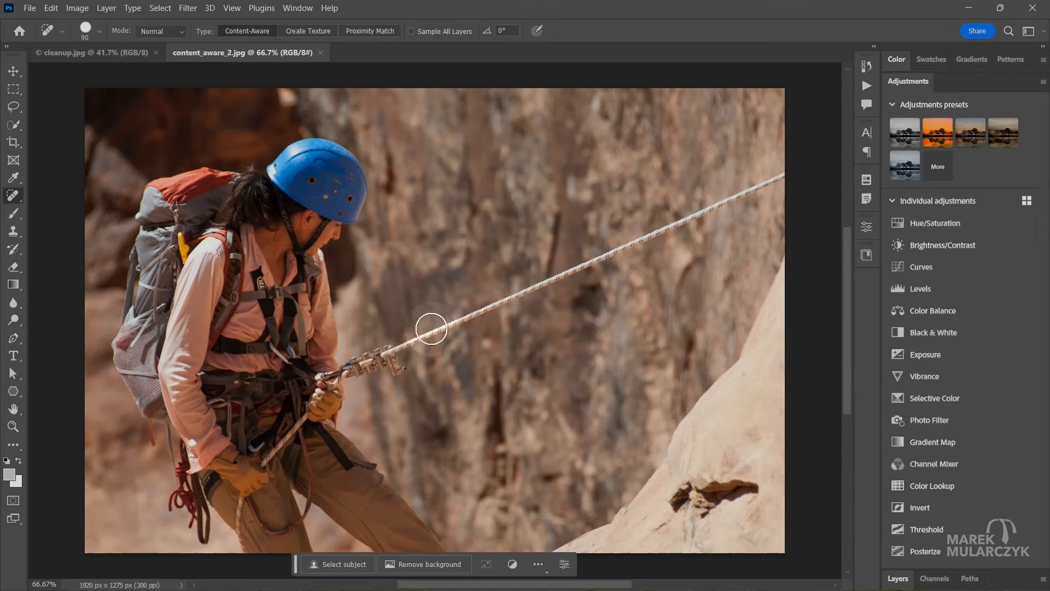
{"action": "mouse_move", "coordinate": [787, 176]}
{"action": "left_mouse_down"}
{"action": "mouse_move", "coordinate": [354, 364]}
{"action": "mouse_move", "coordinate": [351, 376]}
{"action": "mouse_move", "coordinate": [402, 359]}
{"action": "left_mouse_up"}
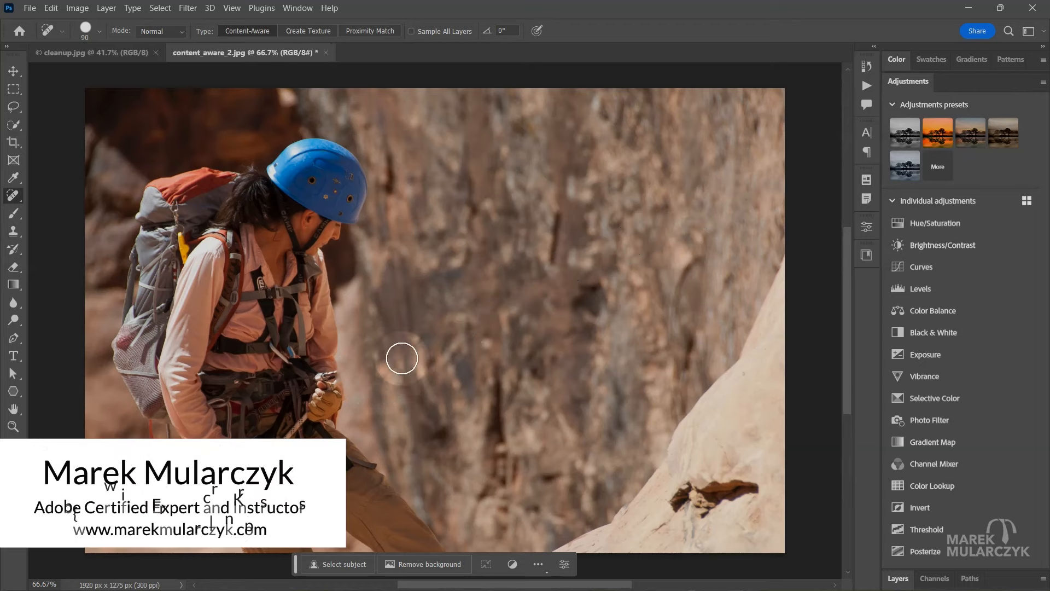
{"action": "key", "text": "bracketleft"}
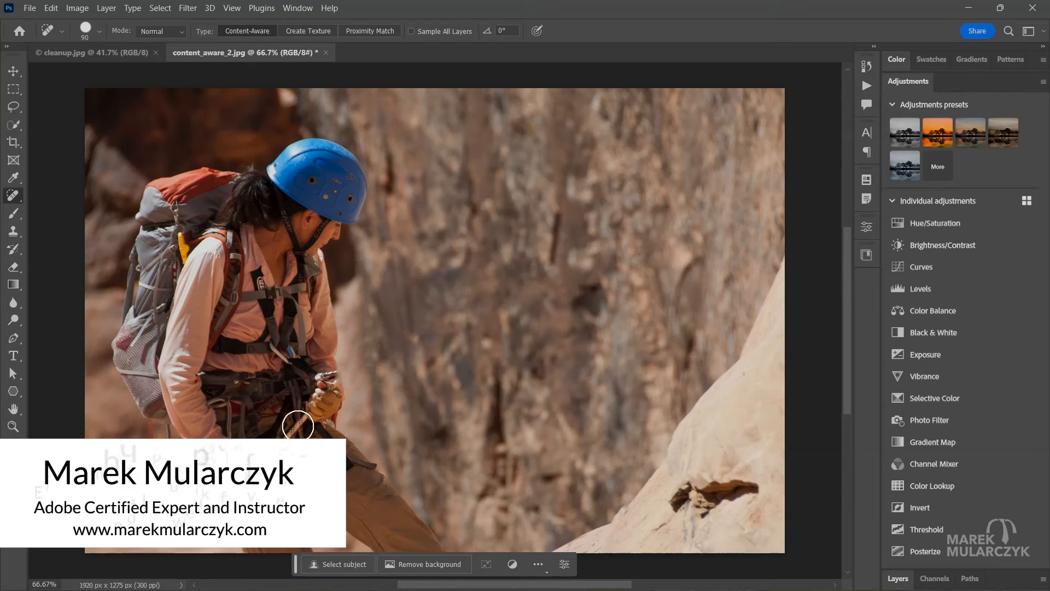
{"action": "key", "text": "bracketleft"}
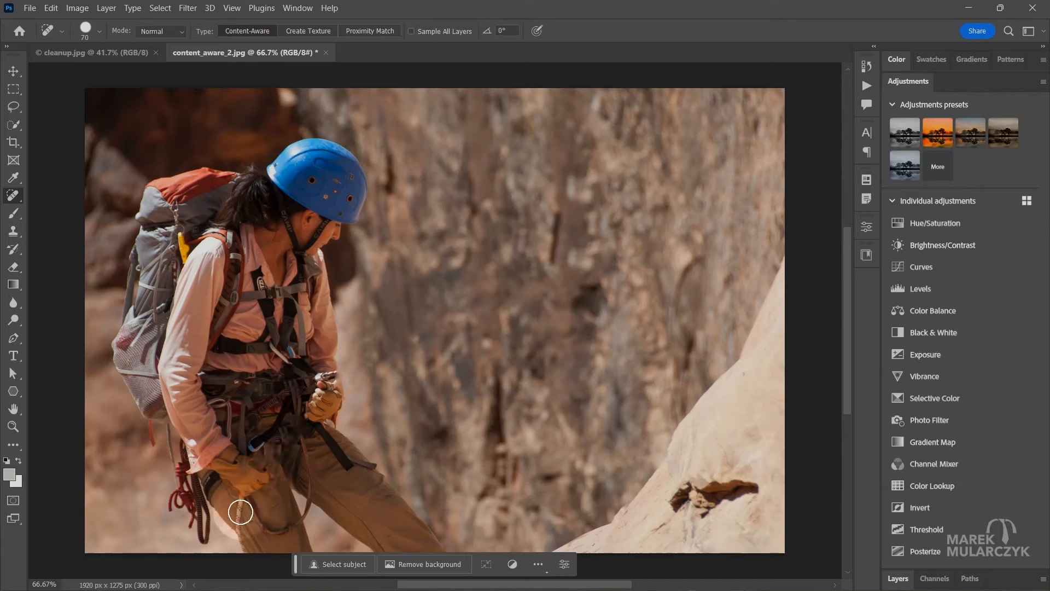
{"action": "left_click_drag", "start_coordinate": [235, 503], "coordinate": [244, 550]}
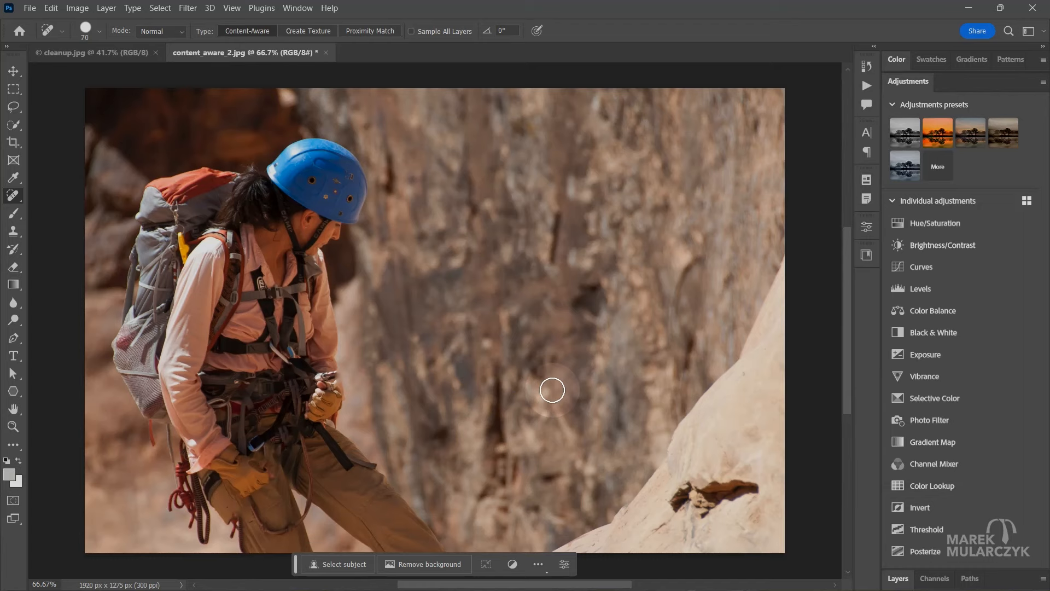
Undo the Spot Healing Brush strokes made on the climbing rope
{"action": "key", "text": "ctrl+z"}
{"action": "key", "text": "ctrl+z"}
{"action": "key", "text": "ctrl+z"}
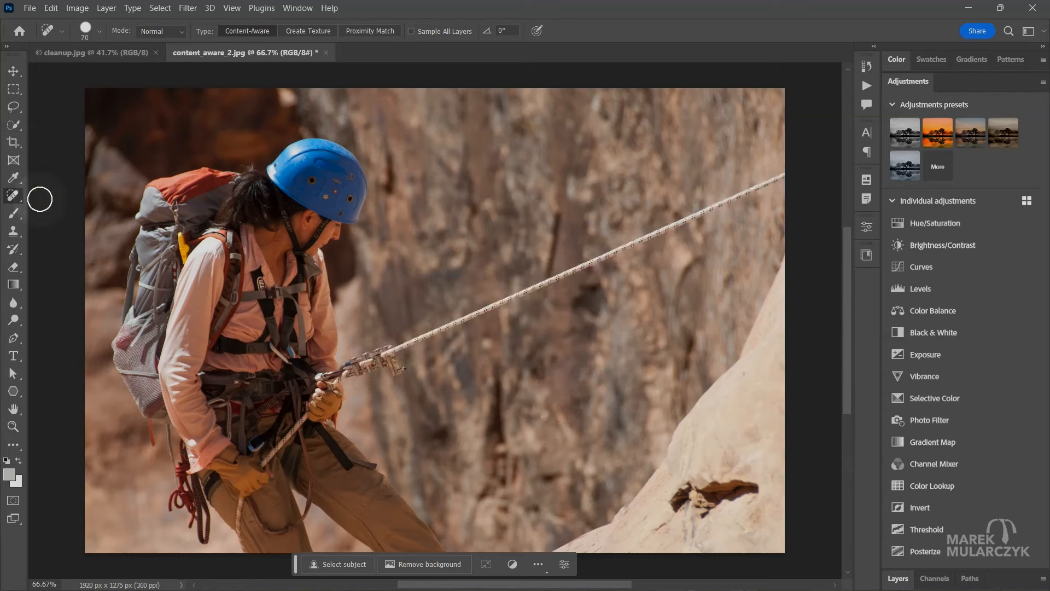
Erase the climbing rope across the rock wall, between the climber's hands and over the trousers with the Remove Tool at size 80
{"action": "right_click", "coordinate": [16, 198]}
{"action": "left_click", "coordinate": [88, 206]}
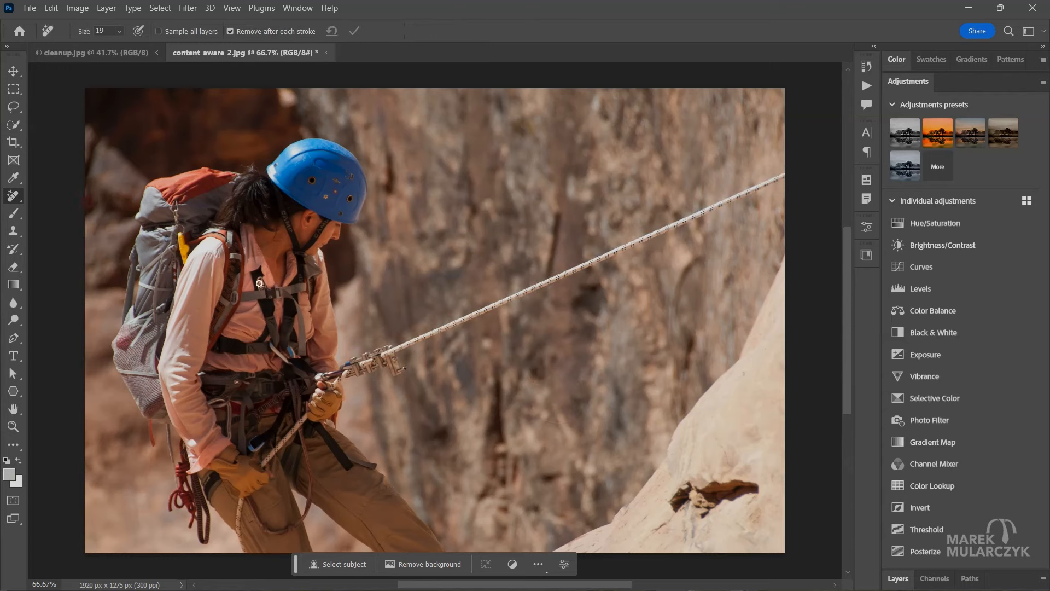
{"action": "key", "text": "bracketright"}
{"action": "key", "text": "bracketright"}
{"action": "key", "text": "bracketright"}
{"action": "key", "text": "bracketright"}
{"action": "key", "text": "bracketright"}
{"action": "key", "text": "bracketright"}
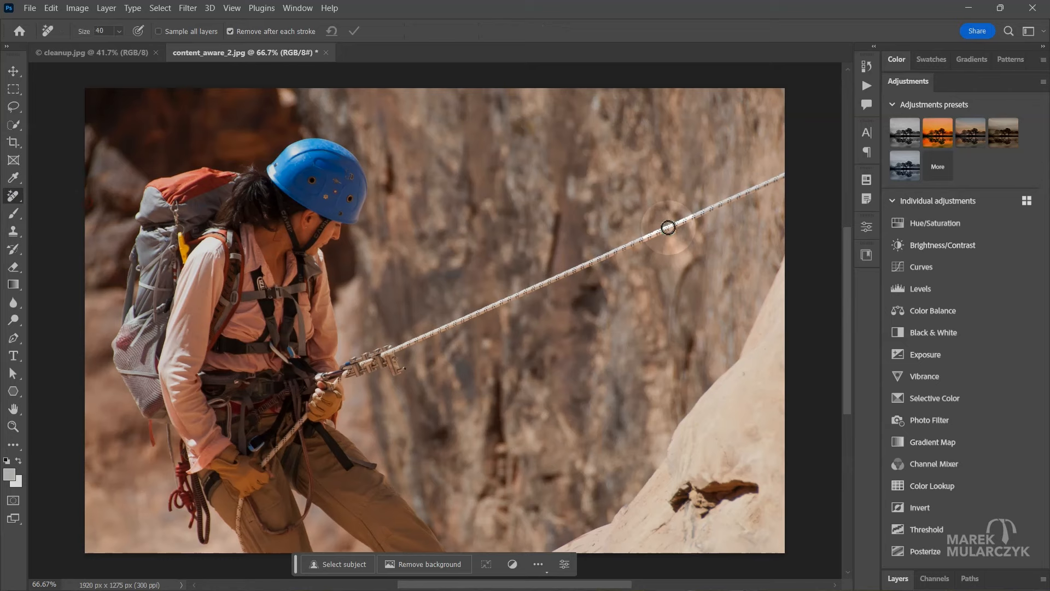
{"action": "mouse_move", "coordinate": [668, 227]}
{"action": "left_mouse_down"}
{"action": "mouse_move", "coordinate": [787, 176]}
{"action": "mouse_move", "coordinate": [410, 344]}
{"action": "mouse_move", "coordinate": [382, 360]}
{"action": "mouse_move", "coordinate": [393, 370]}
{"action": "mouse_move", "coordinate": [394, 354]}
{"action": "mouse_move", "coordinate": [372, 352]}
{"action": "mouse_move", "coordinate": [353, 370]}
{"action": "mouse_move", "coordinate": [394, 375]}
{"action": "left_mouse_up"}
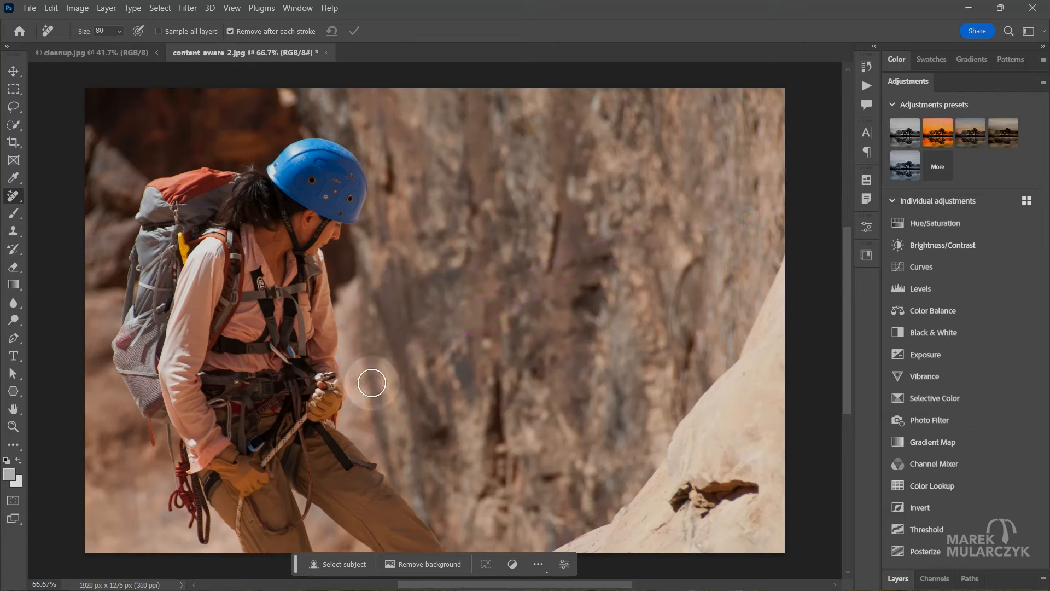
{"action": "mouse_move", "coordinate": [314, 429]}
{"action": "left_mouse_down"}
{"action": "mouse_move", "coordinate": [293, 424]}
{"action": "mouse_move", "coordinate": [269, 459]}
{"action": "left_mouse_up"}
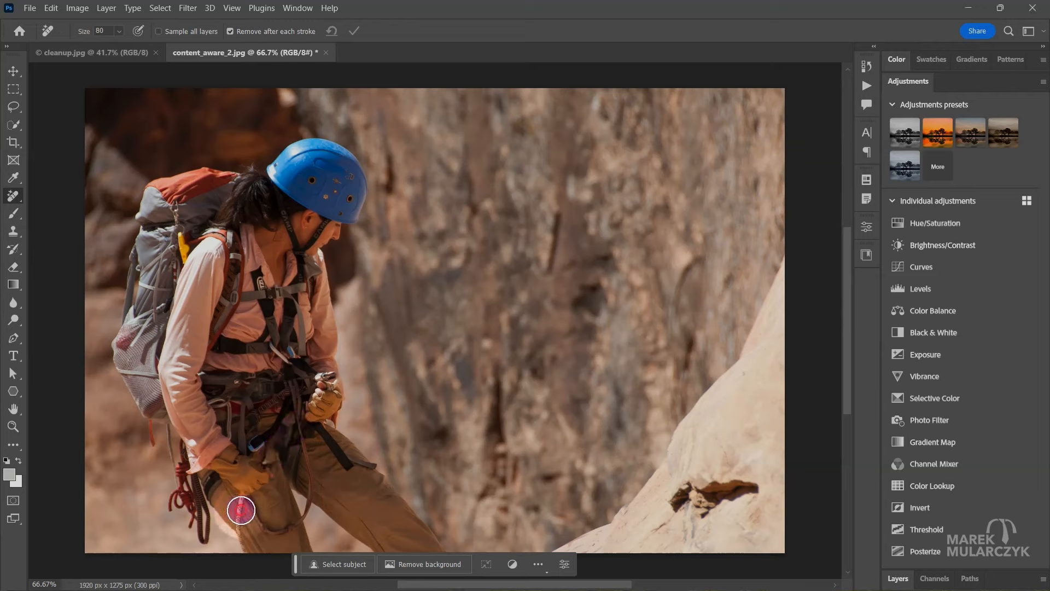
{"action": "left_click_drag", "start_coordinate": [241, 509], "coordinate": [247, 550]}
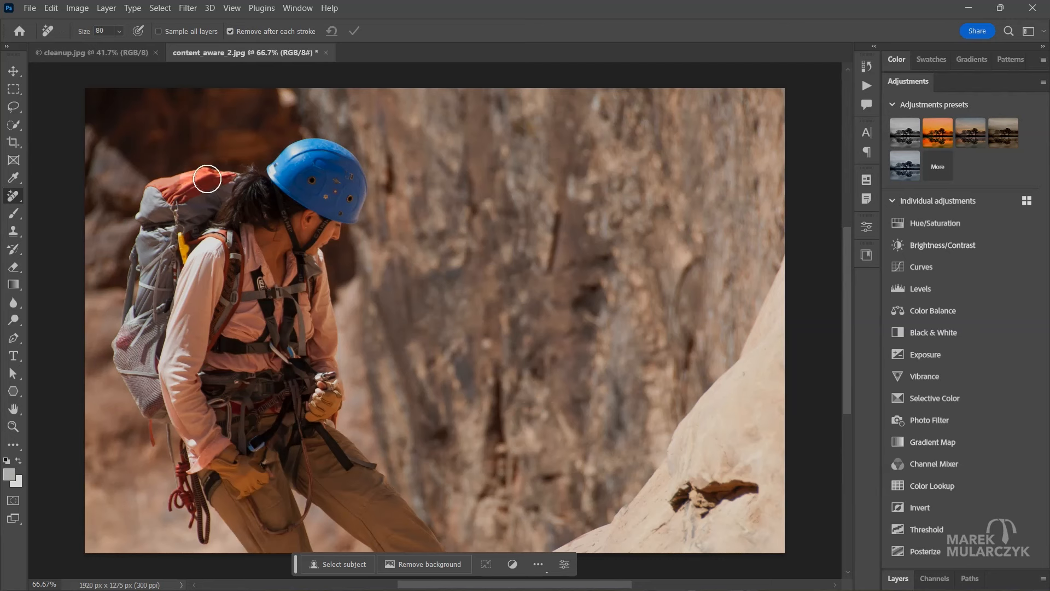
In cleanup.jpg, paint away the overhead cable with light bulbs and the parked cars using the Spot Healing Brush at size 70
{"action": "left_click", "coordinate": [82, 56]}
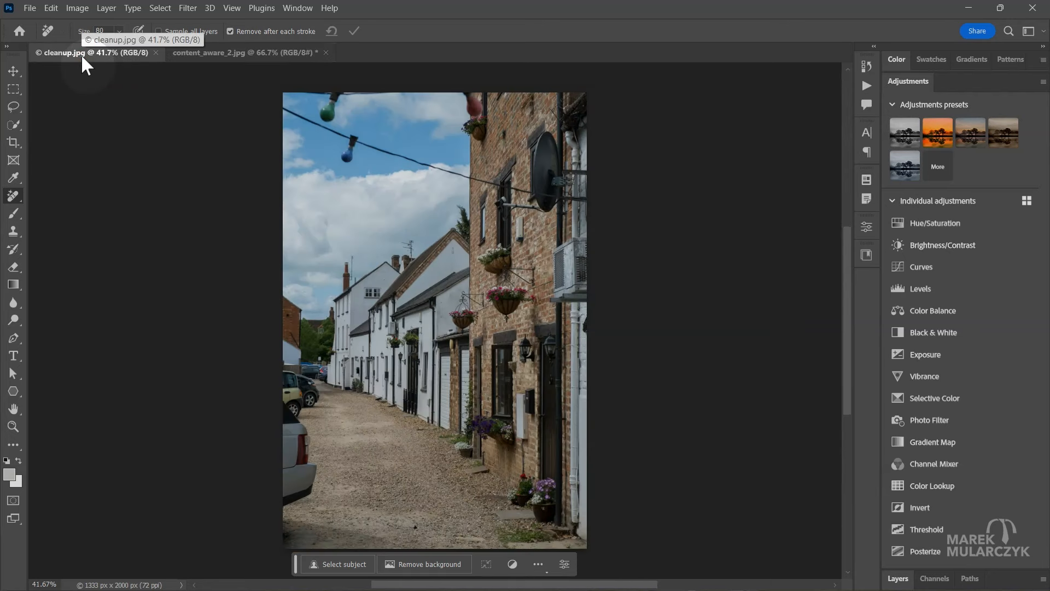
{"action": "right_click", "coordinate": [17, 196]}
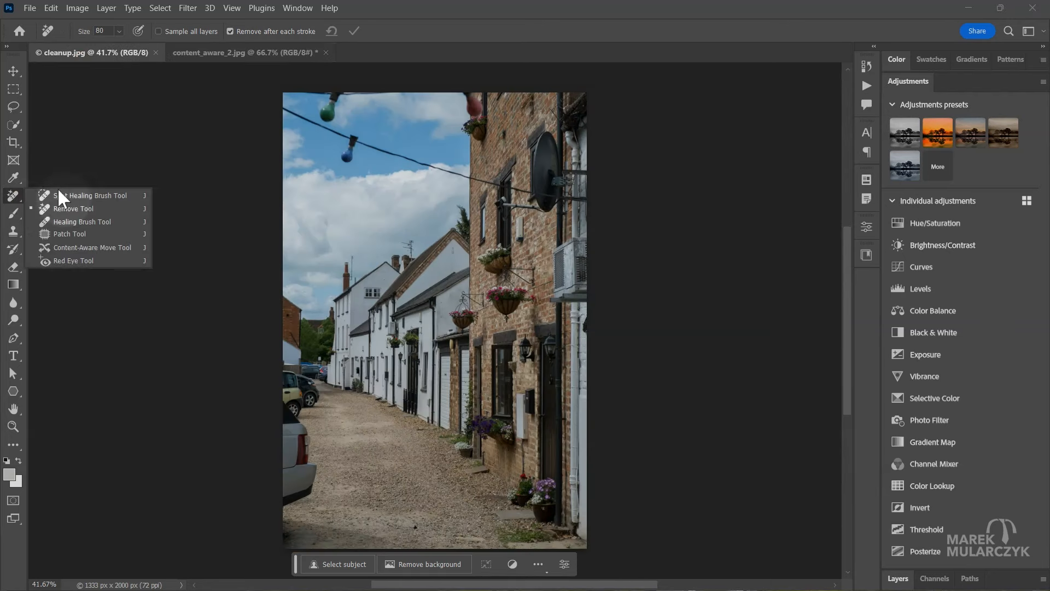
{"action": "left_click", "coordinate": [58, 195]}
{"action": "mouse_move", "coordinate": [277, 107]}
{"action": "left_mouse_down"}
{"action": "mouse_move", "coordinate": [459, 180]}
{"action": "mouse_move", "coordinate": [429, 176]}
{"action": "mouse_move", "coordinate": [590, 202]}
{"action": "mouse_move", "coordinate": [443, 169]}
{"action": "mouse_move", "coordinate": [395, 144]}
{"action": "mouse_move", "coordinate": [343, 134]}
{"action": "mouse_move", "coordinate": [334, 148]}
{"action": "mouse_move", "coordinate": [356, 153]}
{"action": "mouse_move", "coordinate": [322, 104]}
{"action": "mouse_move", "coordinate": [319, 118]}
{"action": "mouse_move", "coordinate": [353, 85]}
{"action": "mouse_move", "coordinate": [404, 91]}
{"action": "mouse_move", "coordinate": [303, 88]}
{"action": "mouse_move", "coordinate": [239, 179]}
{"action": "left_mouse_up"}
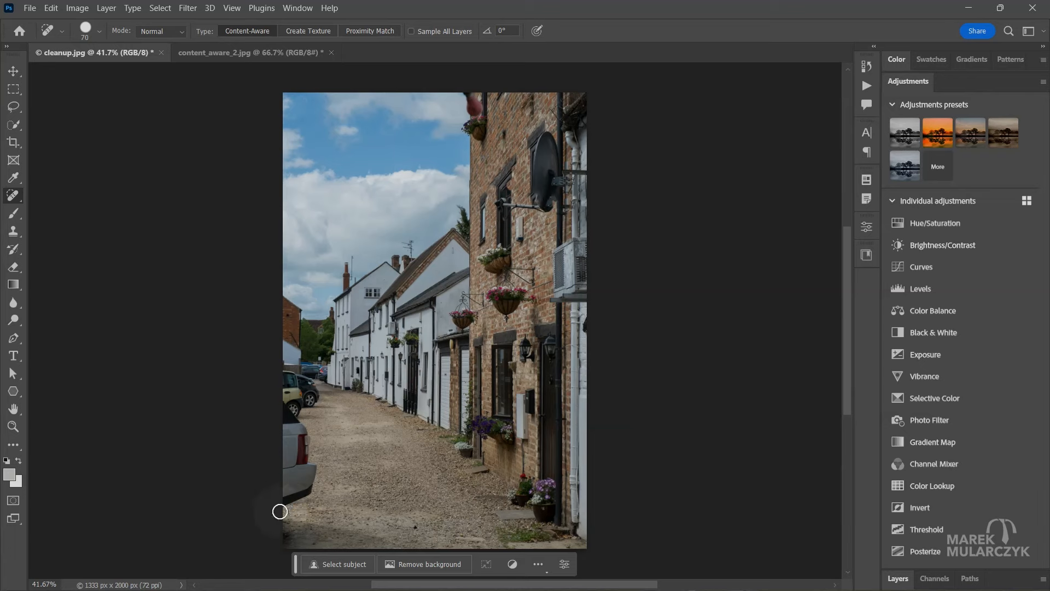
{"action": "mouse_move", "coordinate": [292, 503]}
{"action": "left_mouse_down"}
{"action": "mouse_move", "coordinate": [314, 478]}
{"action": "mouse_move", "coordinate": [277, 378]}
{"action": "mouse_move", "coordinate": [284, 454]}
{"action": "mouse_move", "coordinate": [300, 478]}
{"action": "mouse_move", "coordinate": [288, 398]}
{"action": "mouse_move", "coordinate": [320, 405]}
{"action": "mouse_move", "coordinate": [328, 394]}
{"action": "mouse_move", "coordinate": [293, 375]}
{"action": "mouse_move", "coordinate": [296, 438]}
{"action": "mouse_move", "coordinate": [279, 375]}
{"action": "mouse_move", "coordinate": [293, 360]}
{"action": "left_mouse_up"}
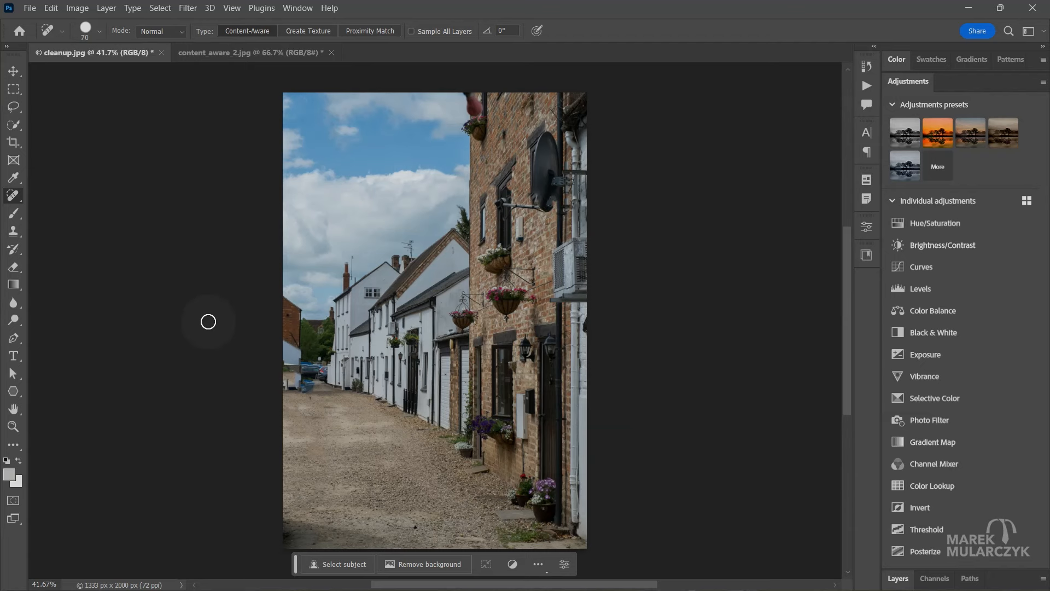
Save a JPEG copy of the retouched image to the Desktop as "cleanup copy" with Maximum quality 12
{"action": "left_click", "coordinate": [30, 8]}
{"action": "left_click", "coordinate": [82, 181]}
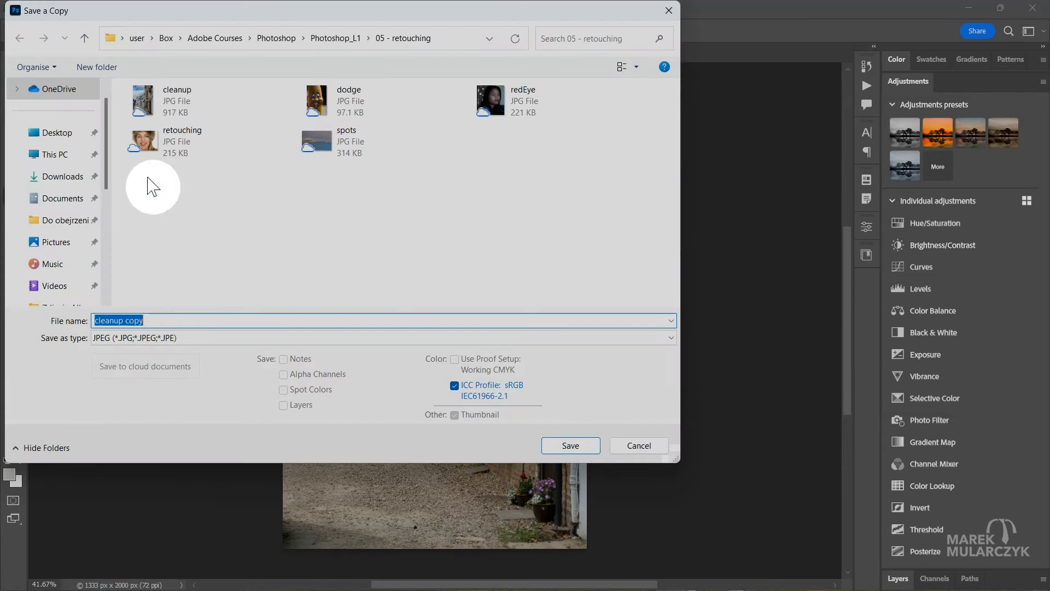
{"action": "left_click", "coordinate": [69, 136]}
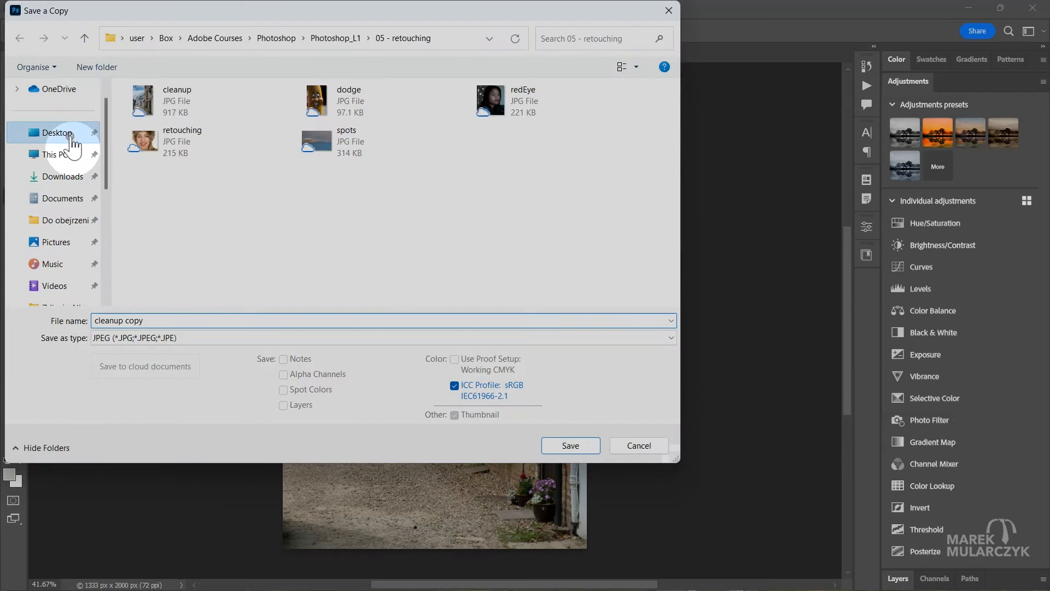
{"action": "left_click", "coordinate": [564, 445]}
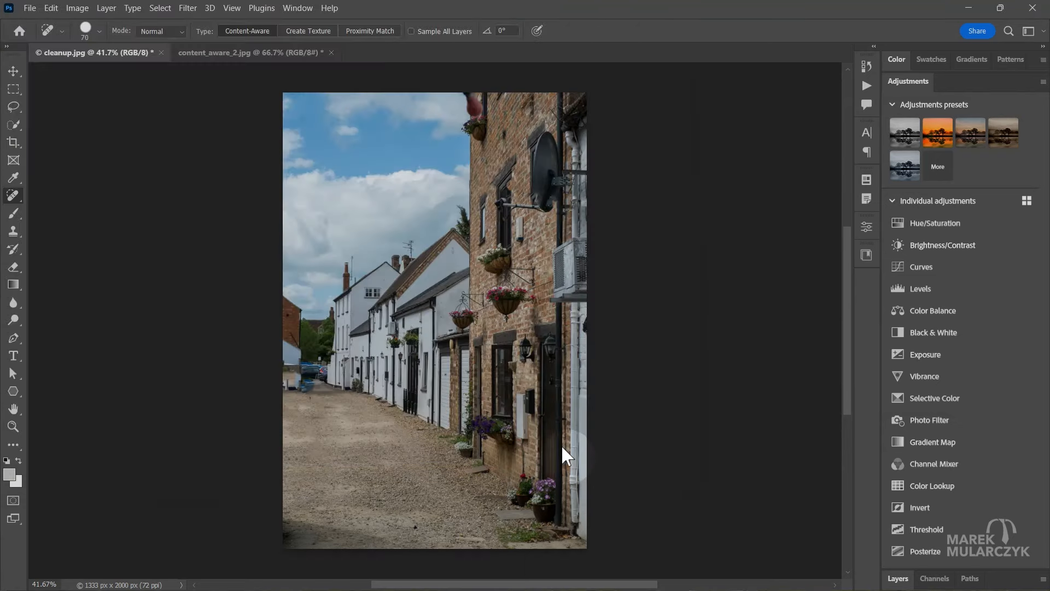
{"action": "left_click", "coordinate": [751, 219]}
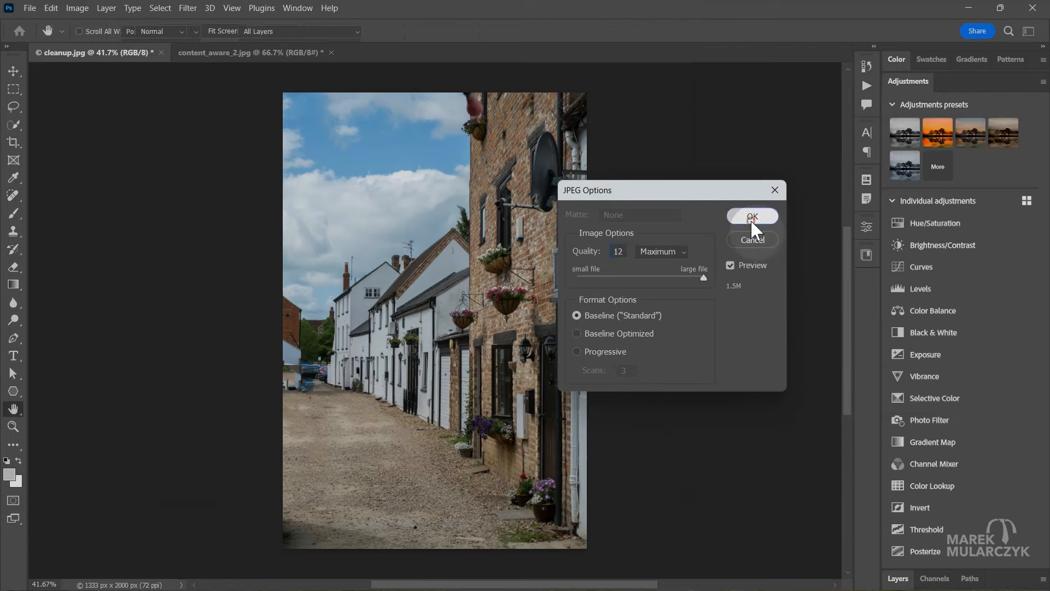
{"action": "key", "text": "j"}
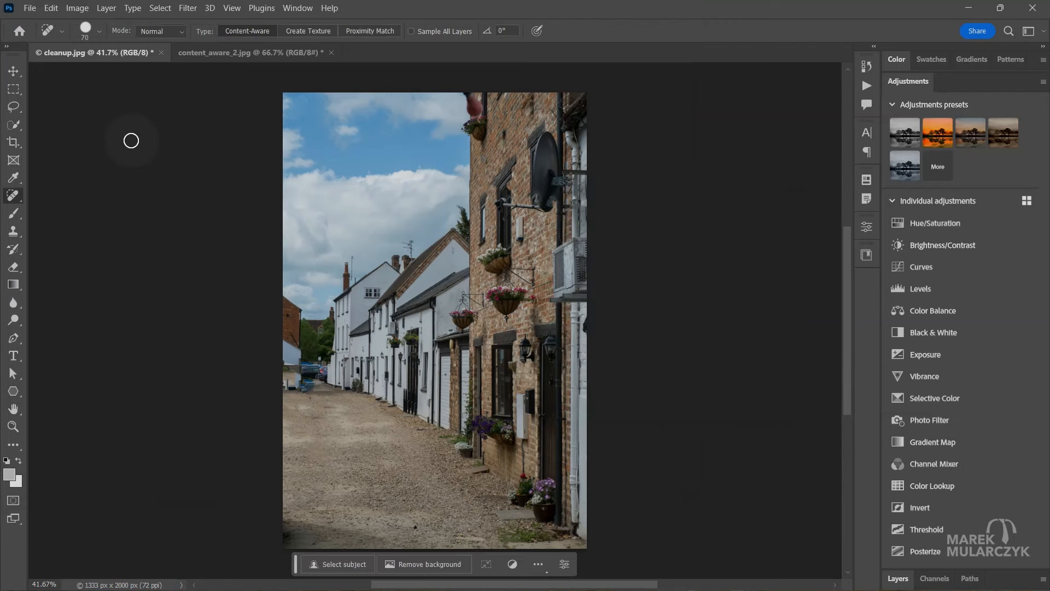
Undo the Spot Healing Brush edits to the cars and the overhead cable in cleanup.jpg
{"action": "left_click", "coordinate": [52, 7]}
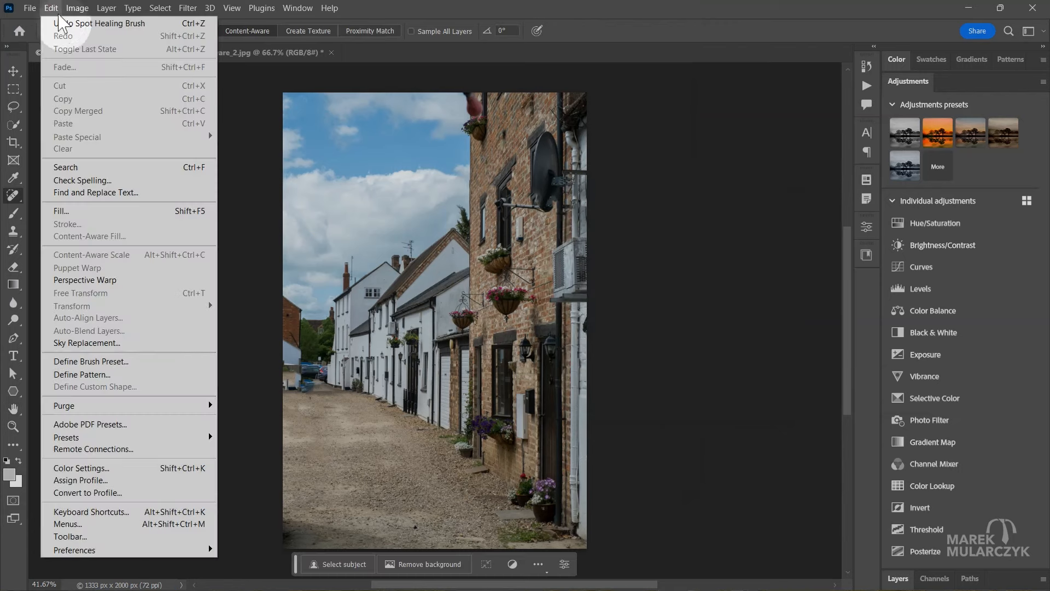
{"action": "left_click", "coordinate": [66, 23]}
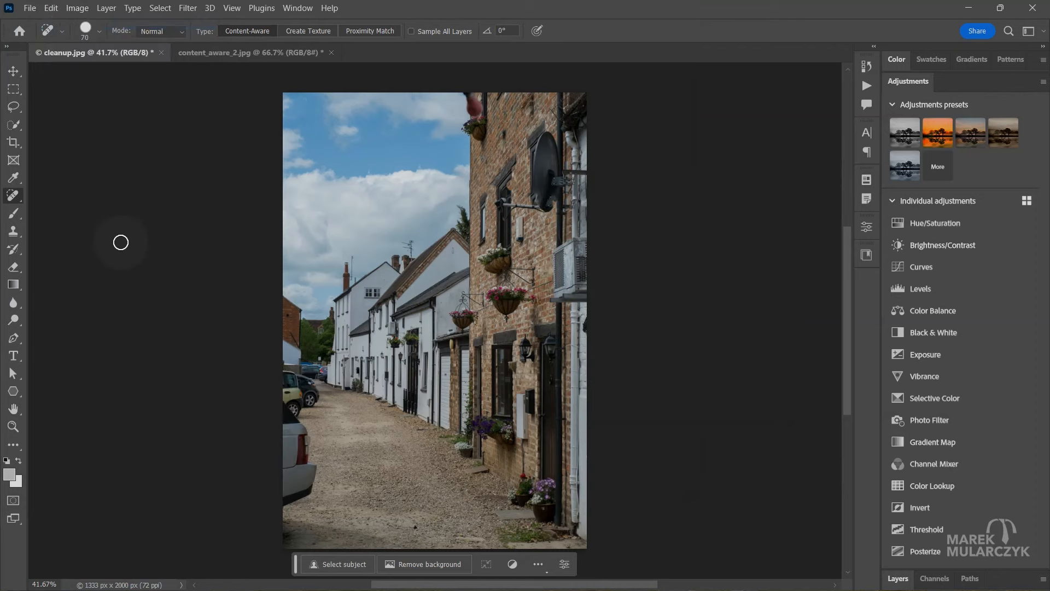
{"action": "key", "text": "ctrl+z"}
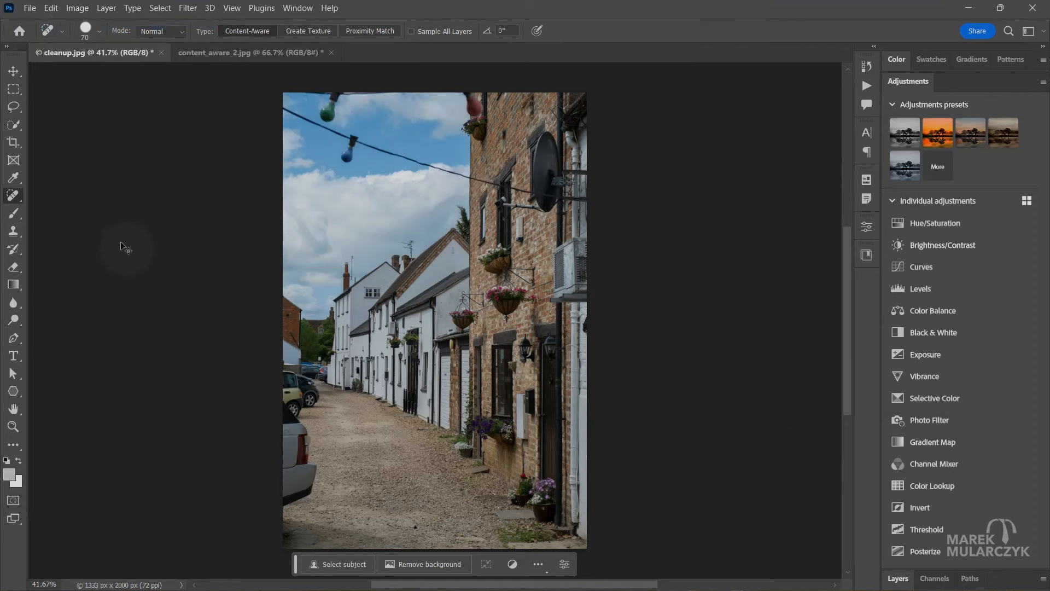
Open the saved "cleanup copy" image from the Desktop and fit it to the screen
{"action": "key", "text": "ctrl+o"}
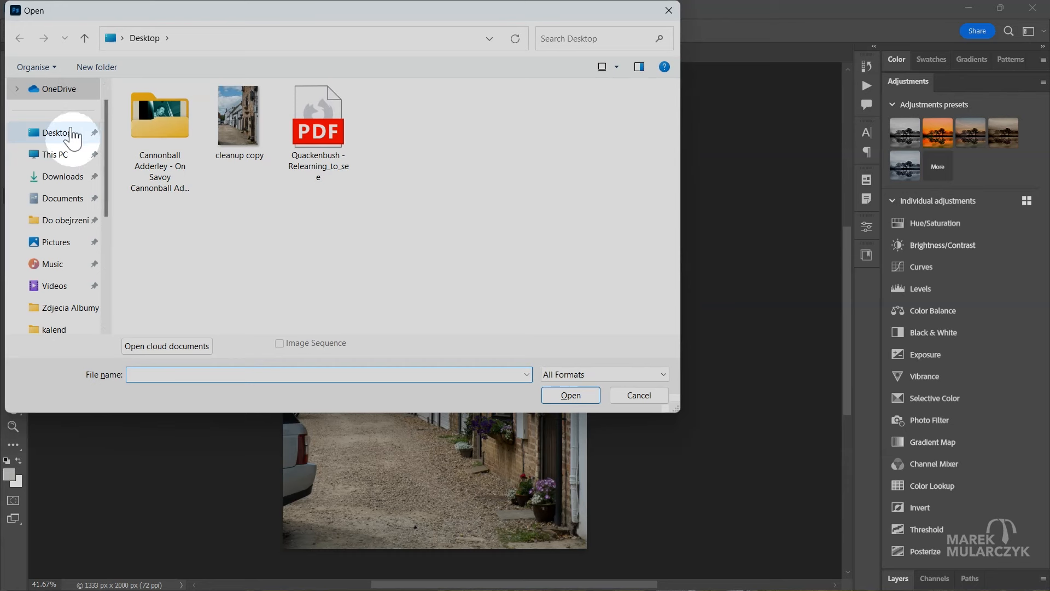
{"action": "double_click", "coordinate": [219, 160]}
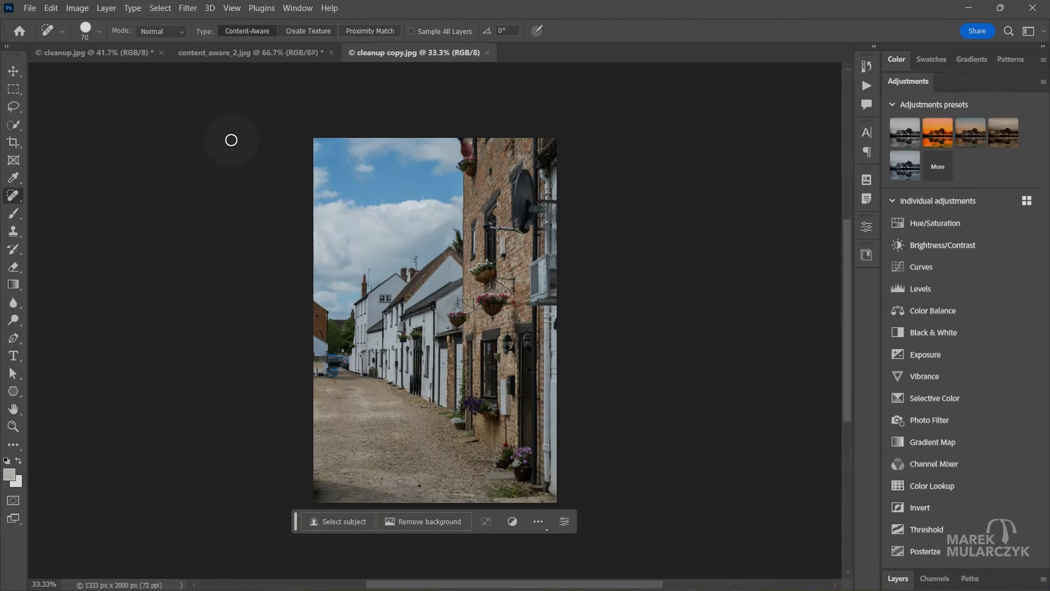
{"action": "key", "text": "ctrl+0"}
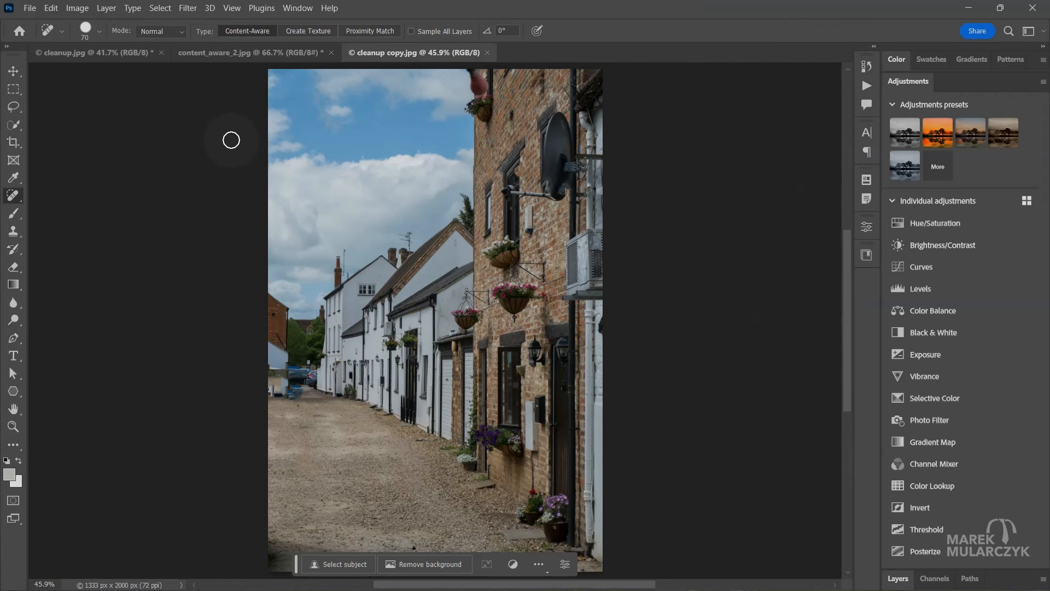
In the original cleanup.jpg, erase the overhead cable and the green and blue light bulbs with the Remove Tool at size 80
{"action": "key", "text": "ctrl+Tab"}
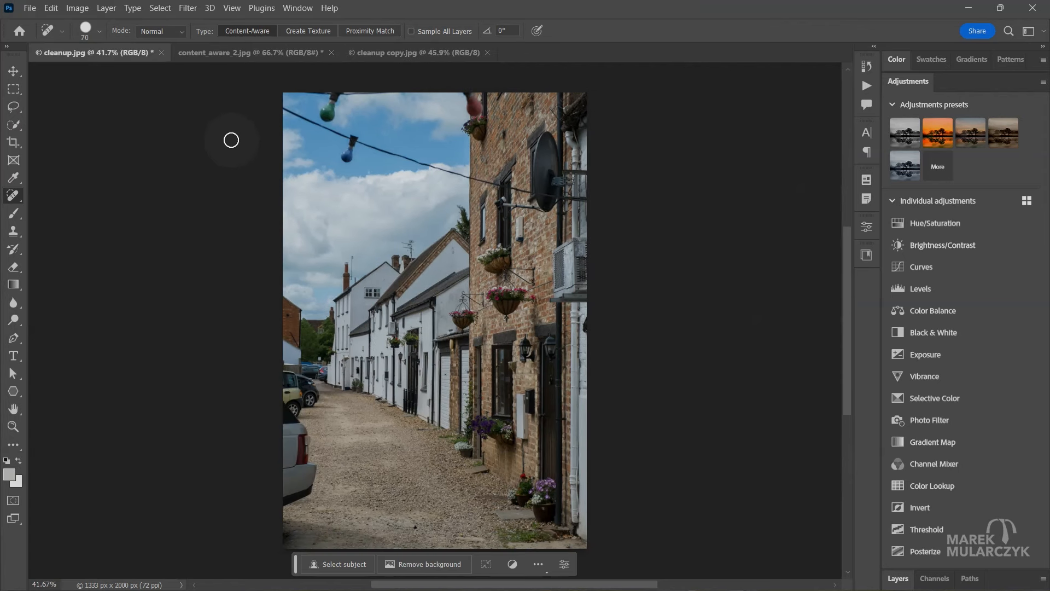
{"action": "right_click", "coordinate": [15, 198]}
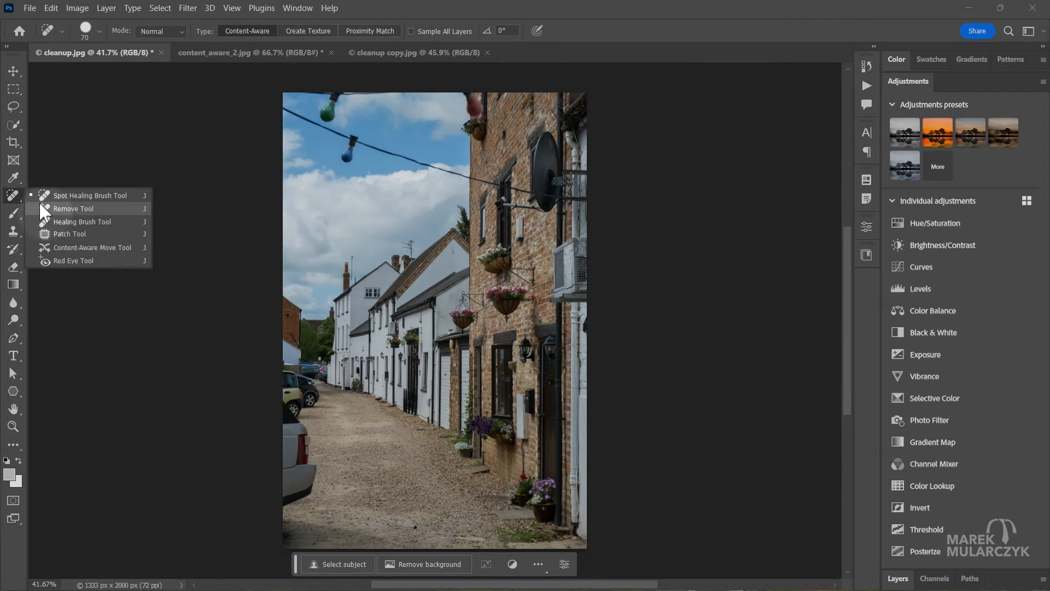
{"action": "left_click", "coordinate": [68, 209]}
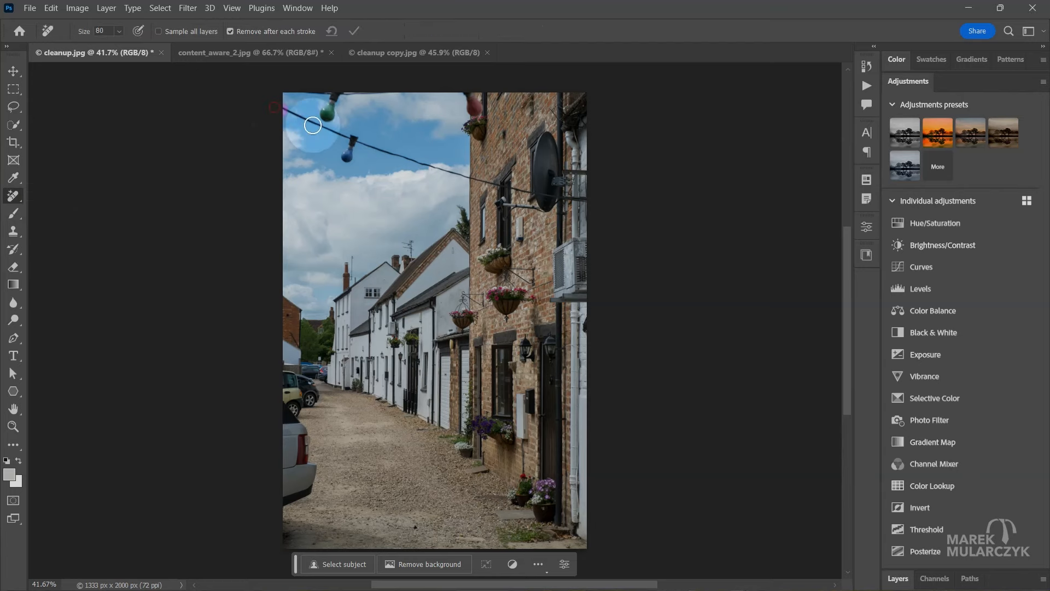
{"action": "mouse_move", "coordinate": [312, 126]}
{"action": "left_mouse_down"}
{"action": "mouse_move", "coordinate": [366, 145]}
{"action": "mouse_move", "coordinate": [347, 156]}
{"action": "mouse_move", "coordinate": [389, 147]}
{"action": "mouse_move", "coordinate": [406, 155]}
{"action": "mouse_move", "coordinate": [379, 149]}
{"action": "mouse_move", "coordinate": [492, 192]}
{"action": "mouse_move", "coordinate": [596, 204]}
{"action": "left_mouse_up"}
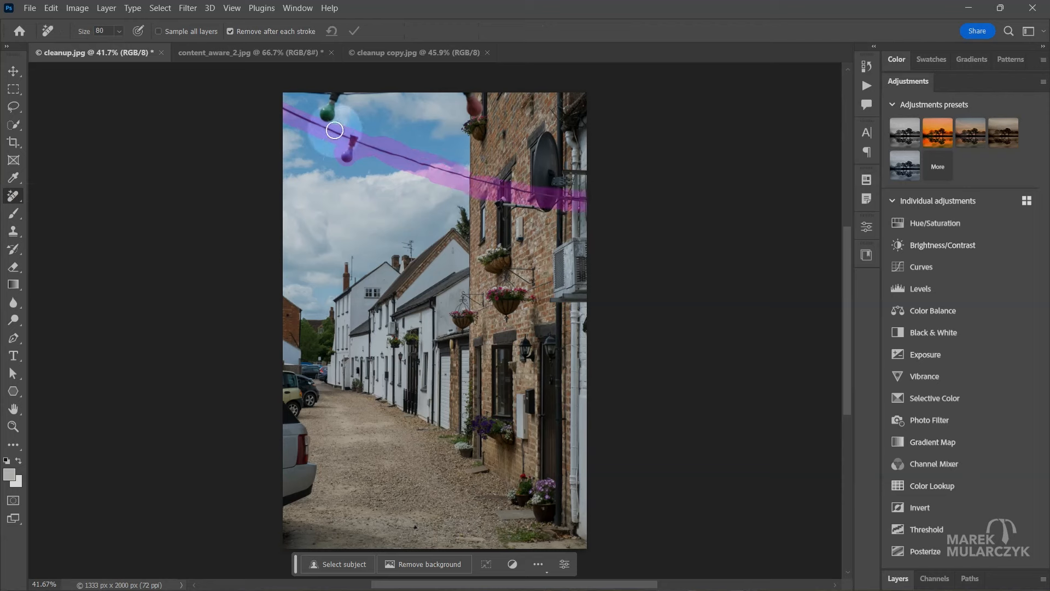
{"action": "mouse_move", "coordinate": [332, 102]}
{"action": "left_mouse_down"}
{"action": "mouse_move", "coordinate": [378, 97]}
{"action": "mouse_move", "coordinate": [312, 92]}
{"action": "left_mouse_up"}
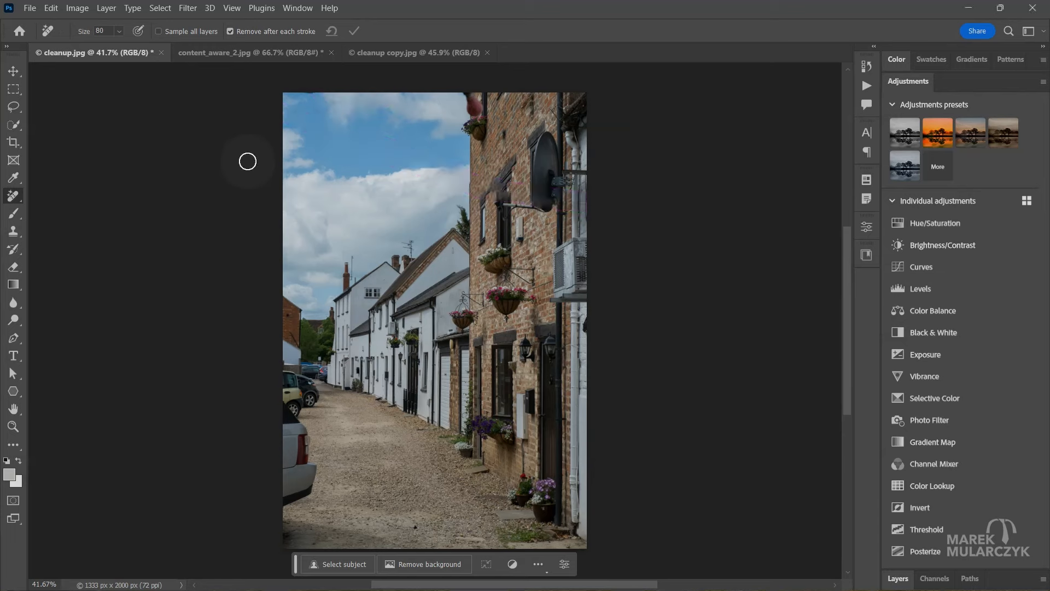
Compare the cable removal in cleanup.jpg with cleanup copy.jpg, fitting cleanup.jpg to the screen so both match in size
{"action": "key", "text": "ctrl+shift+Tab"}
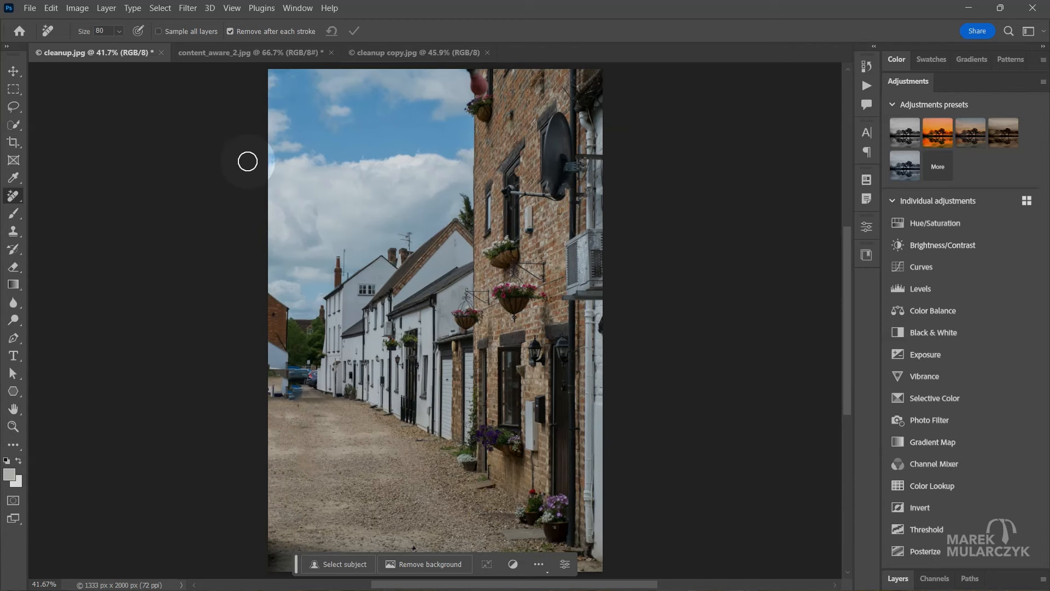
{"action": "key", "text": "ctrl+Tab"}
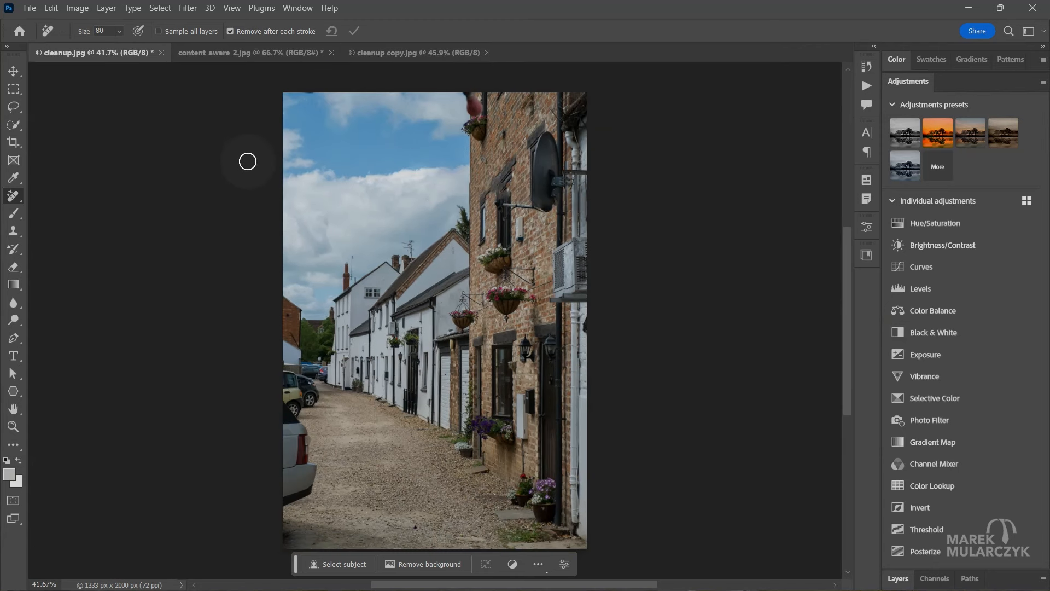
{"action": "key", "text": "ctrl+0"}
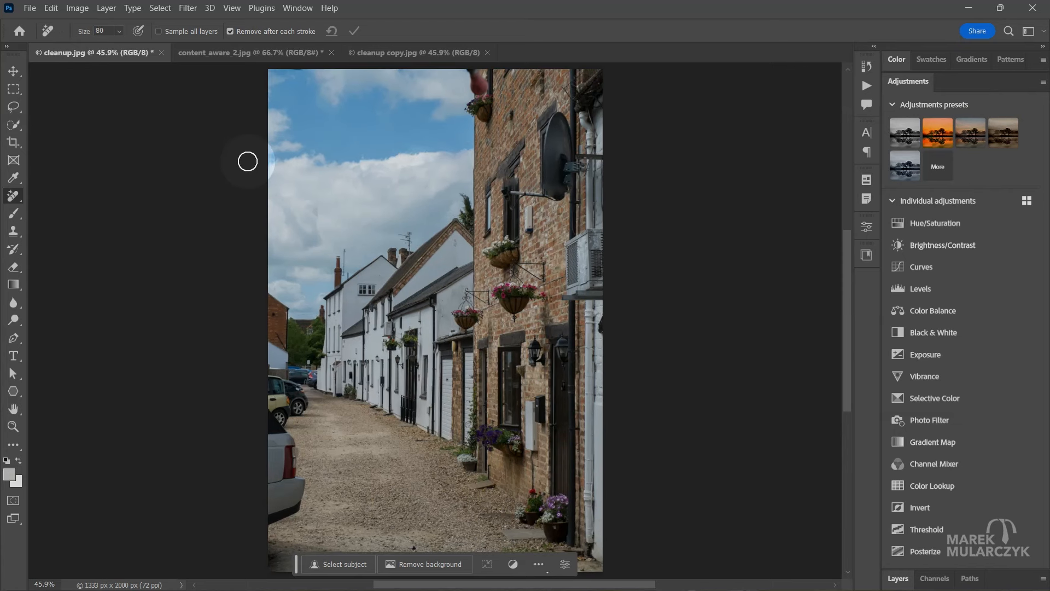
Alternate between cleanup.jpg and cleanup copy.jpg to examine the sky and brick wall where the cable was removed
{"action": "key", "text": "ctrl+shift+Tab"}
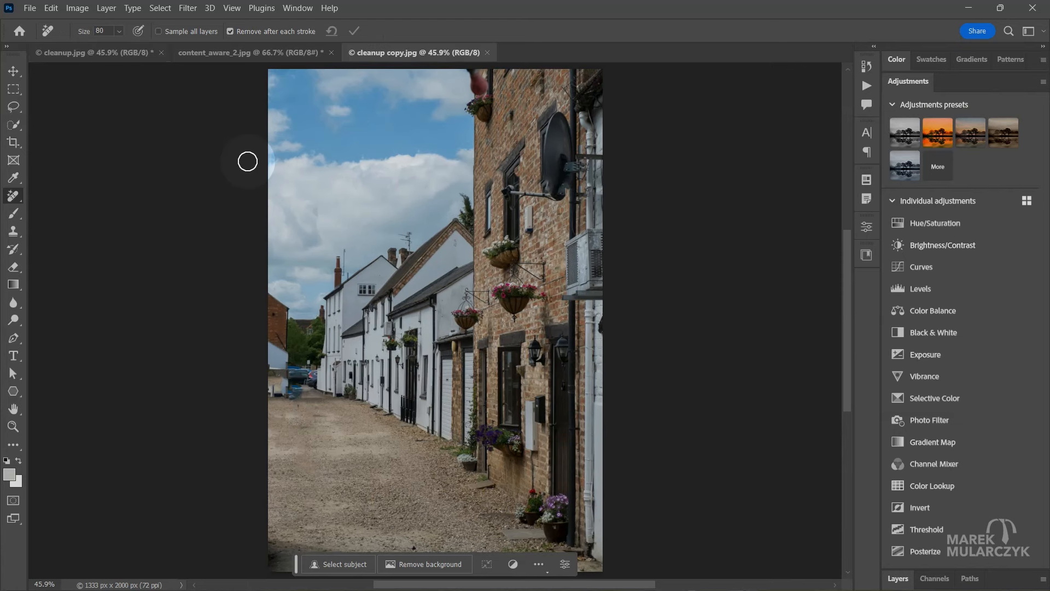
{"action": "key", "text": "ctrl+Tab"}
{"action": "key", "text": "ctrl+shift+Tab"}
{"action": "key", "text": "ctrl+Tab"}
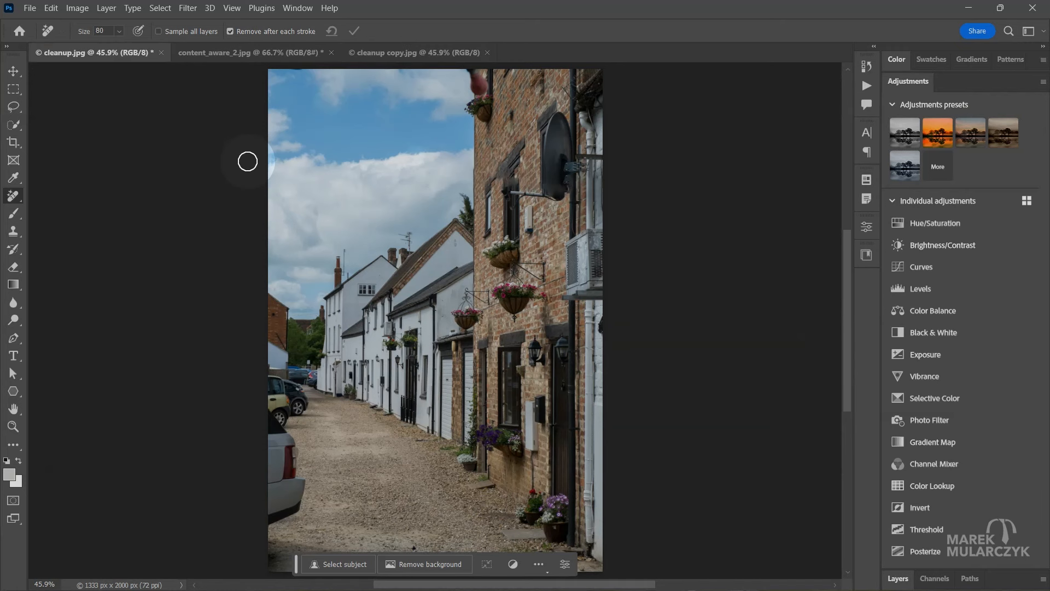
{"action": "key", "text": "ctrl+shift+Tab"}
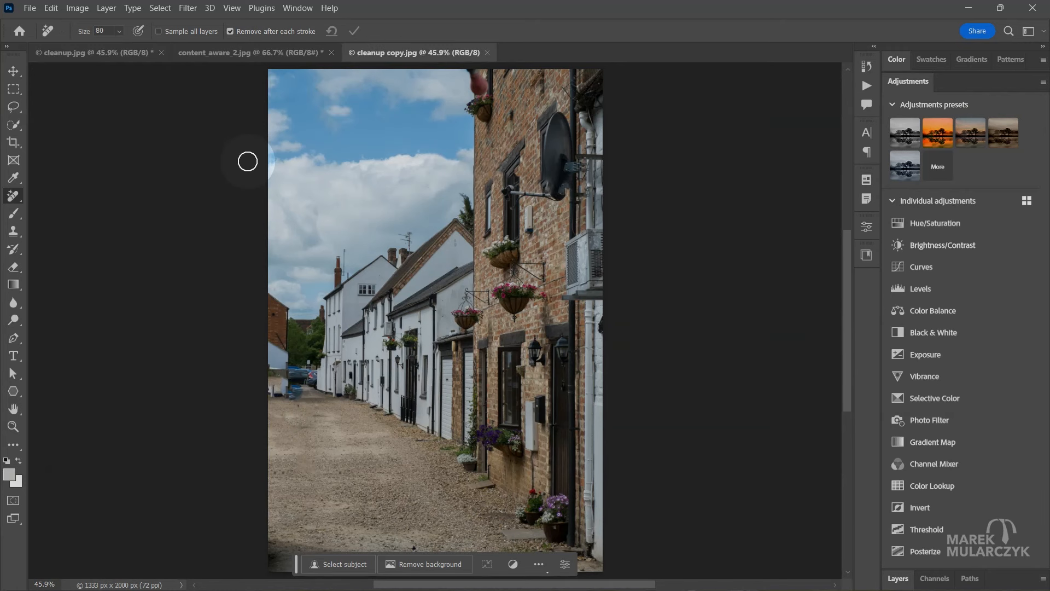
{"action": "key", "text": "ctrl+Tab"}
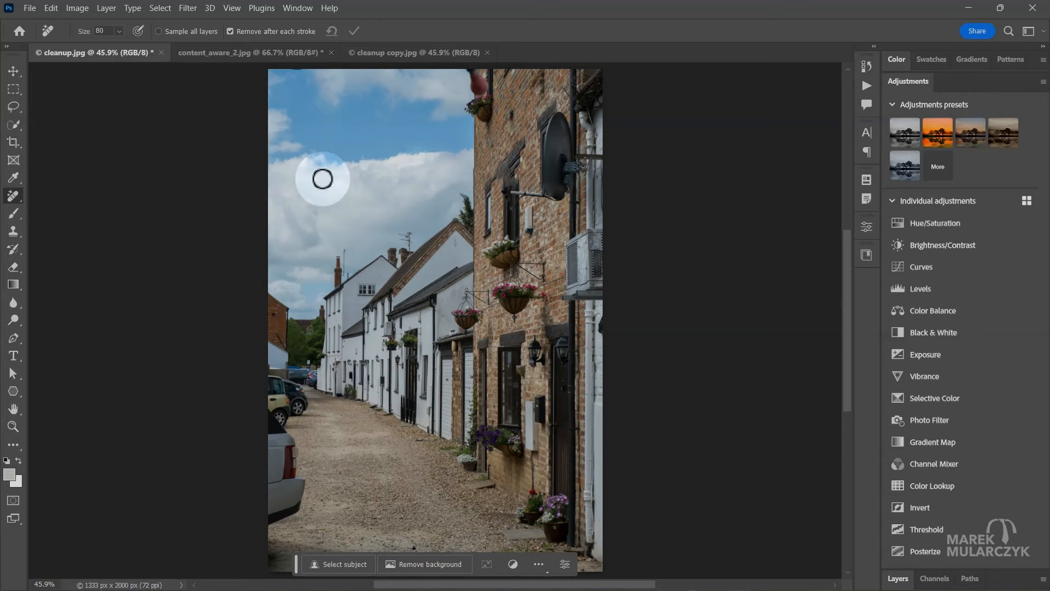
{"action": "left_click", "coordinate": [322, 180]}
{"action": "key", "text": "ctrl+Tab"}
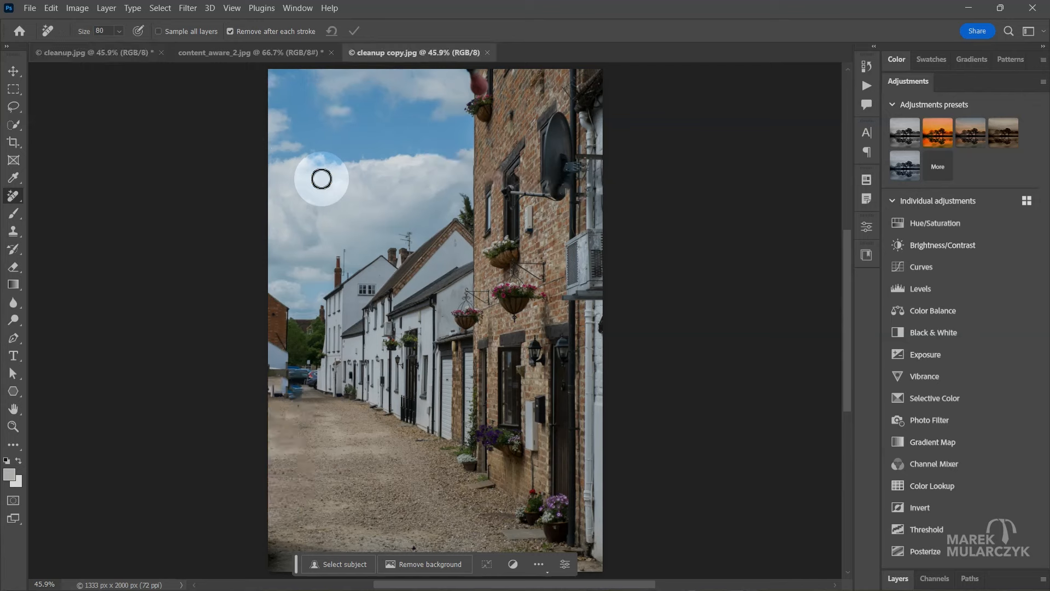
In cleanup.jpg, erase the parked cars beside the gravel lane with the Remove Tool at size 80
{"action": "key", "text": "ctrl+Tab"}
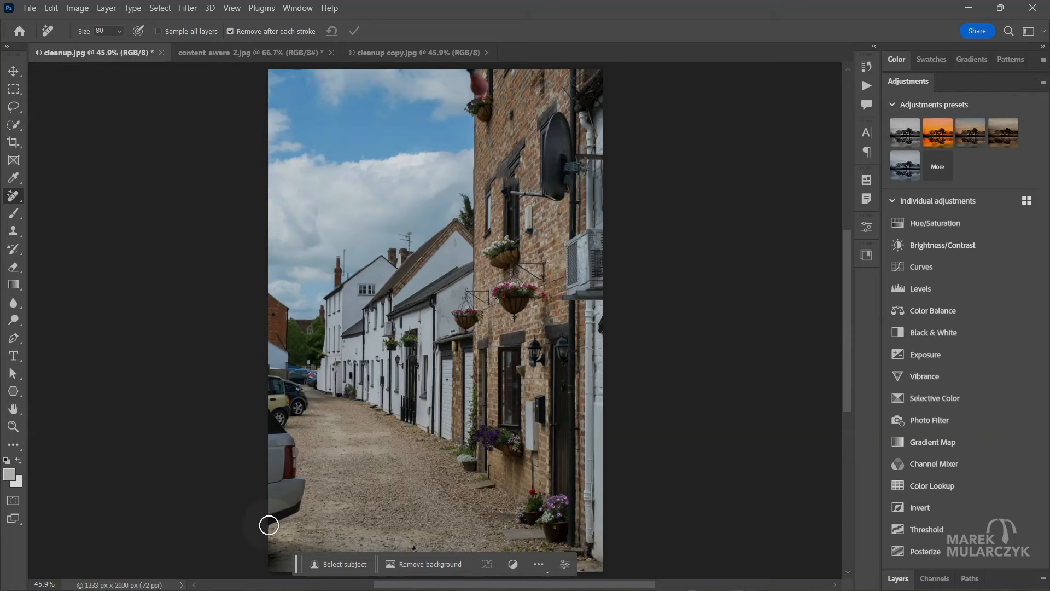
{"action": "mouse_move", "coordinate": [268, 525]}
{"action": "left_mouse_down"}
{"action": "mouse_move", "coordinate": [304, 497]}
{"action": "mouse_move", "coordinate": [291, 423]}
{"action": "mouse_move", "coordinate": [303, 400]}
{"action": "mouse_move", "coordinate": [266, 380]}
{"action": "mouse_move", "coordinate": [287, 385]}
{"action": "mouse_move", "coordinate": [277, 442]}
{"action": "mouse_move", "coordinate": [295, 502]}
{"action": "mouse_move", "coordinate": [294, 490]}
{"action": "mouse_move", "coordinate": [276, 485]}
{"action": "mouse_move", "coordinate": [269, 515]}
{"action": "left_mouse_up"}
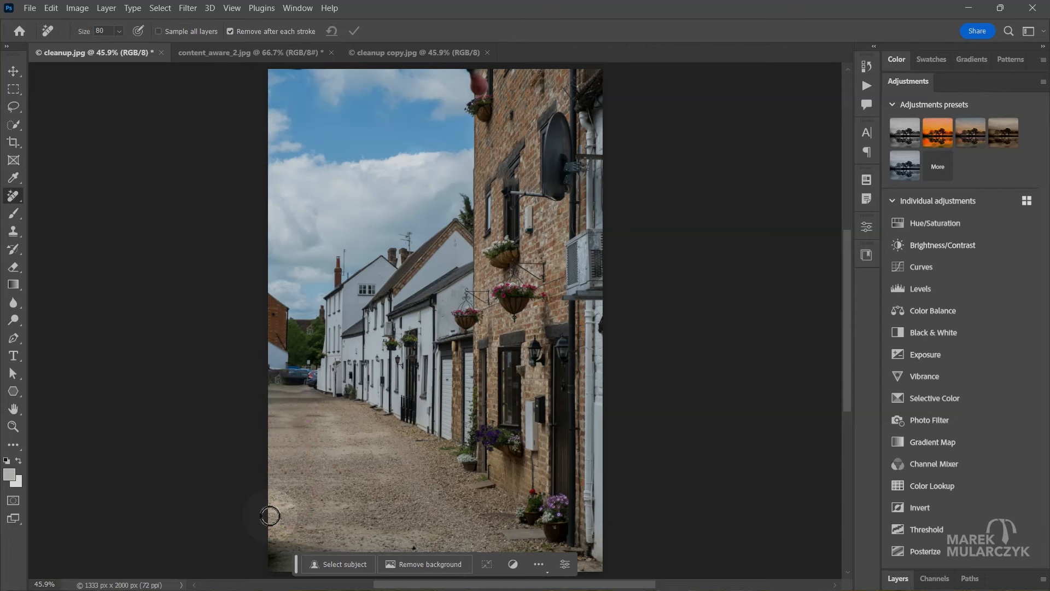
Compare the gravel lane and the background where the cars were removed in cleanup.jpg and cleanup copy.jpg
{"action": "key", "text": "ctrl+shift+Tab"}
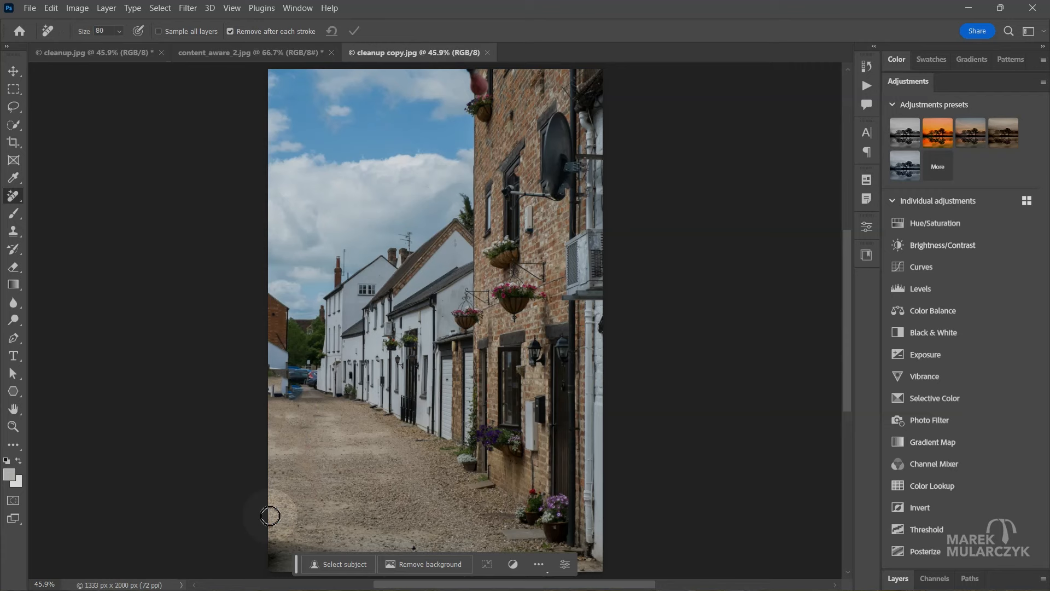
{"action": "key", "text": "ctrl+Tab"}
{"action": "key", "text": "ctrl+shift+Tab"}
{"action": "mouse_move", "coordinate": [298, 465]}
{"action": "left_mouse_down"}
{"action": "mouse_move", "coordinate": [304, 424]}
{"action": "mouse_move", "coordinate": [288, 477]}
{"action": "mouse_move", "coordinate": [281, 384]}
{"action": "mouse_move", "coordinate": [302, 412]}
{"action": "left_mouse_up"}
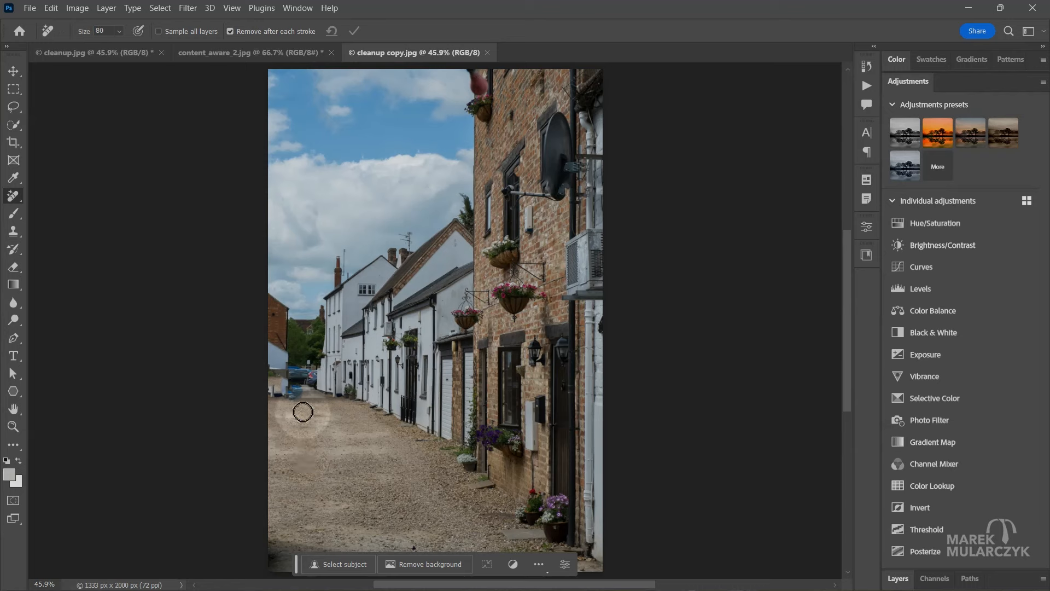
{"action": "key", "text": "ctrl+Tab"}
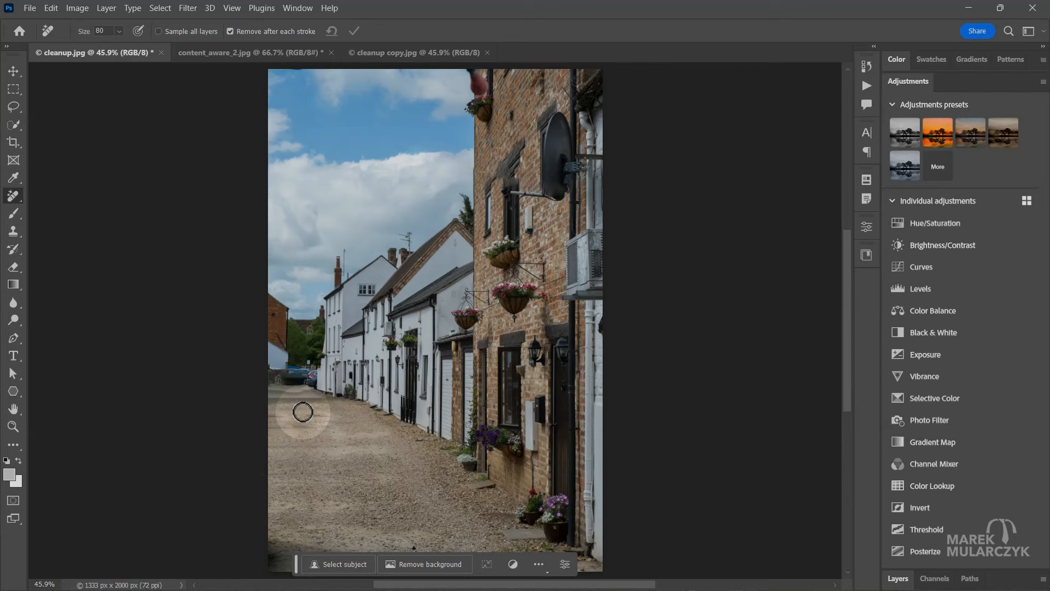
{"action": "key", "text": "ctrl+shift+Tab"}
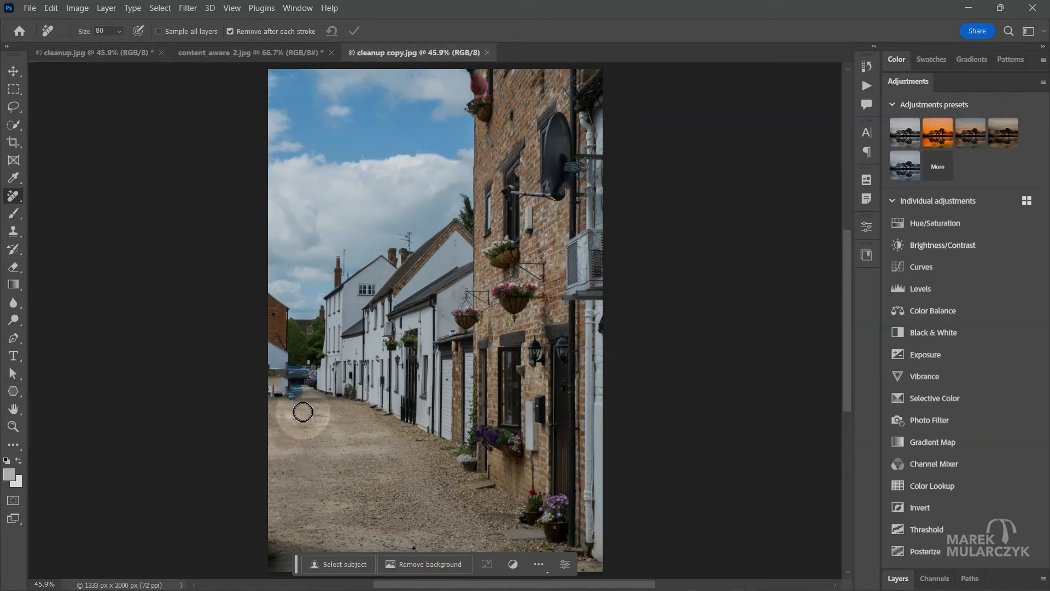
Try erasing the satellite dish in cleanup copy.jpg with the Remove Tool at size 80, and undo it
{"action": "right_click", "coordinate": [16, 198]}
{"action": "left_click", "coordinate": [63, 199]}
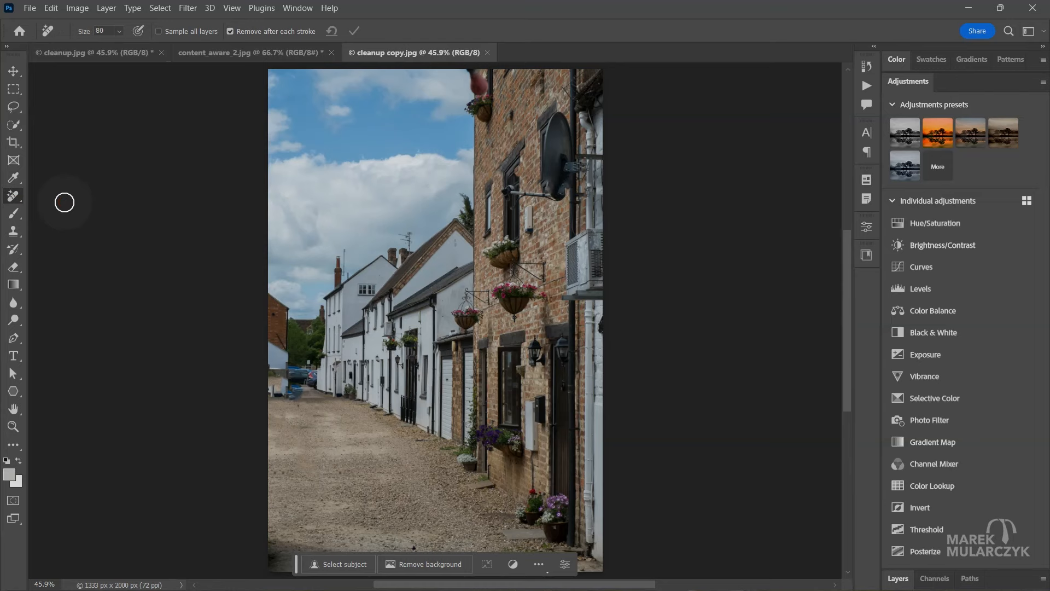
{"action": "left_click", "coordinate": [515, 188]}
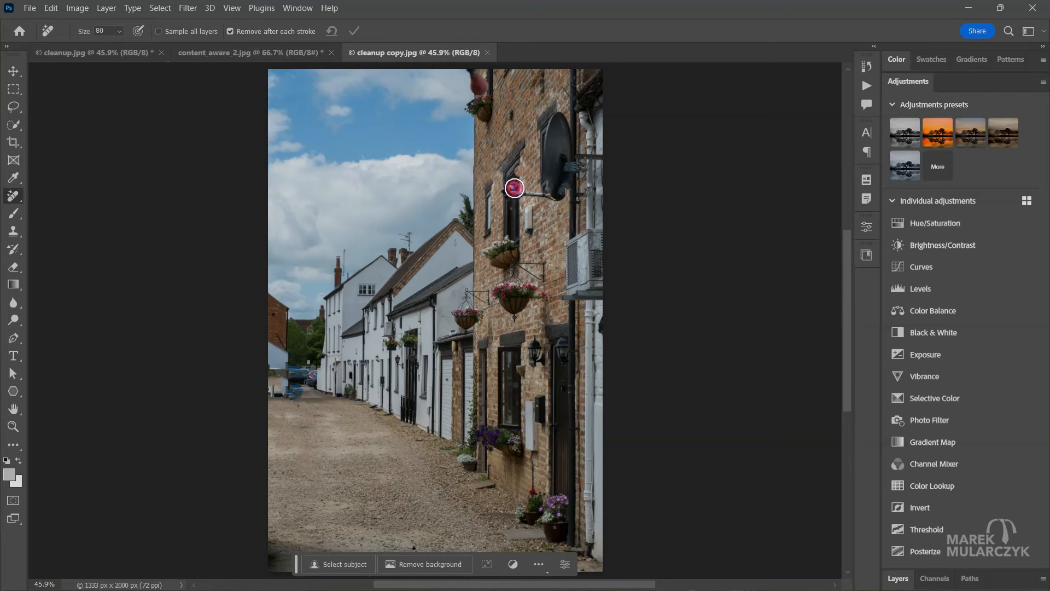
{"action": "mouse_move", "coordinate": [515, 188]}
{"action": "left_mouse_down"}
{"action": "mouse_move", "coordinate": [570, 198]}
{"action": "mouse_move", "coordinate": [581, 161]}
{"action": "mouse_move", "coordinate": [601, 162]}
{"action": "mouse_move", "coordinate": [579, 157]}
{"action": "mouse_move", "coordinate": [559, 119]}
{"action": "mouse_move", "coordinate": [549, 166]}
{"action": "mouse_move", "coordinate": [555, 185]}
{"action": "mouse_move", "coordinate": [559, 148]}
{"action": "mouse_move", "coordinate": [570, 146]}
{"action": "mouse_move", "coordinate": [571, 173]}
{"action": "mouse_move", "coordinate": [548, 189]}
{"action": "mouse_move", "coordinate": [549, 132]}
{"action": "left_mouse_up"}
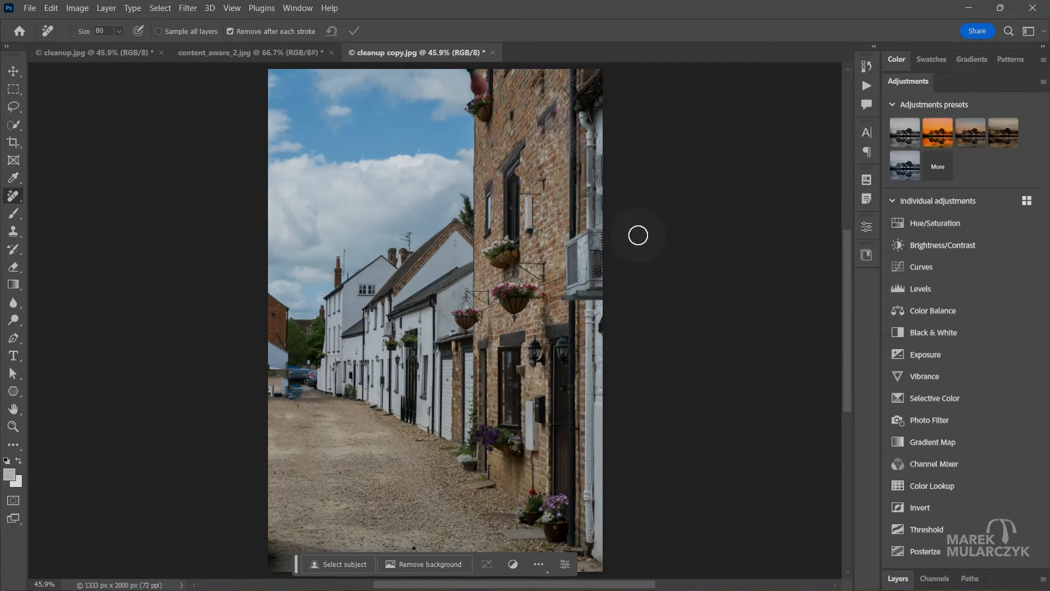
{"action": "key", "text": "ctrl+z"}
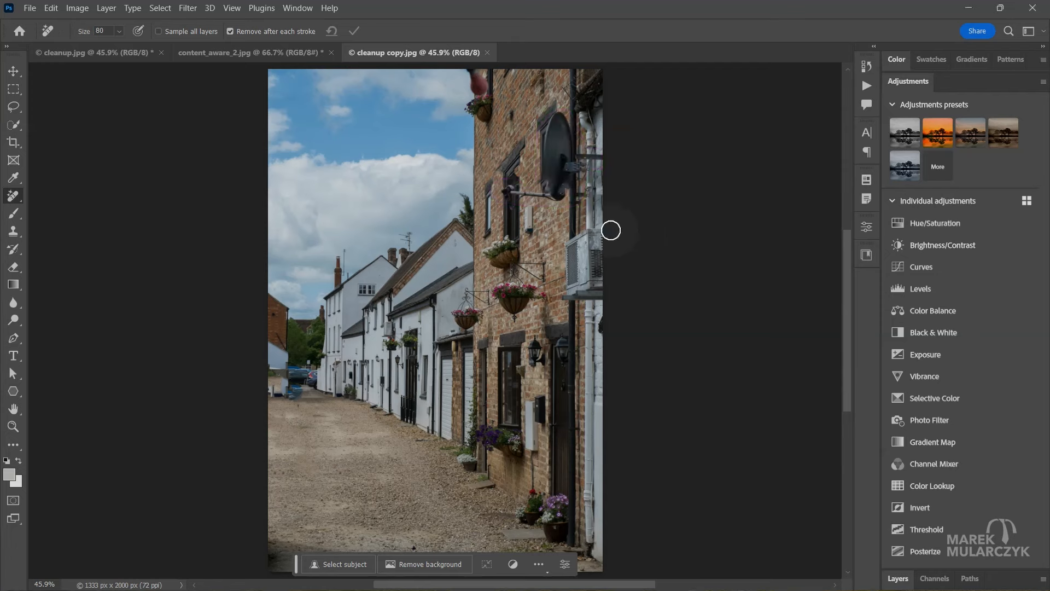
Erase the satellite dish and its bracket in cleanup copy.jpg with the content-aware Spot Healing Brush at size 70
{"action": "right_click", "coordinate": [15, 191]}
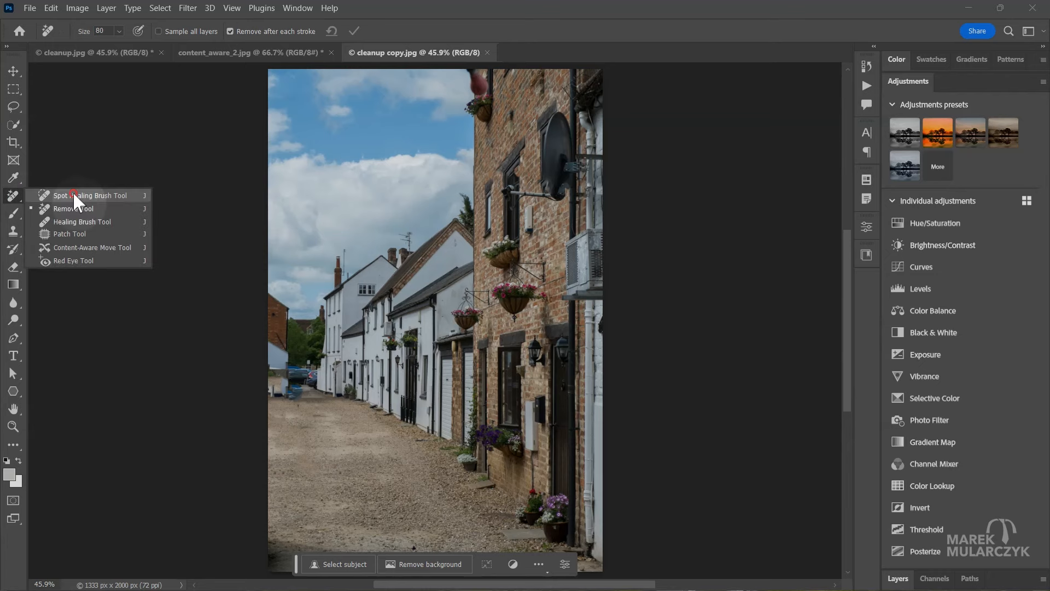
{"action": "left_click", "coordinate": [73, 193]}
{"action": "mouse_move", "coordinate": [578, 158]}
{"action": "left_mouse_down"}
{"action": "mouse_move", "coordinate": [564, 209]}
{"action": "mouse_move", "coordinate": [571, 143]}
{"action": "mouse_move", "coordinate": [554, 118]}
{"action": "mouse_move", "coordinate": [551, 194]}
{"action": "mouse_move", "coordinate": [561, 142]}
{"action": "mouse_move", "coordinate": [556, 184]}
{"action": "mouse_move", "coordinate": [543, 198]}
{"action": "mouse_move", "coordinate": [505, 189]}
{"action": "mouse_move", "coordinate": [576, 193]}
{"action": "mouse_move", "coordinate": [574, 135]}
{"action": "mouse_move", "coordinate": [573, 199]}
{"action": "left_mouse_up"}
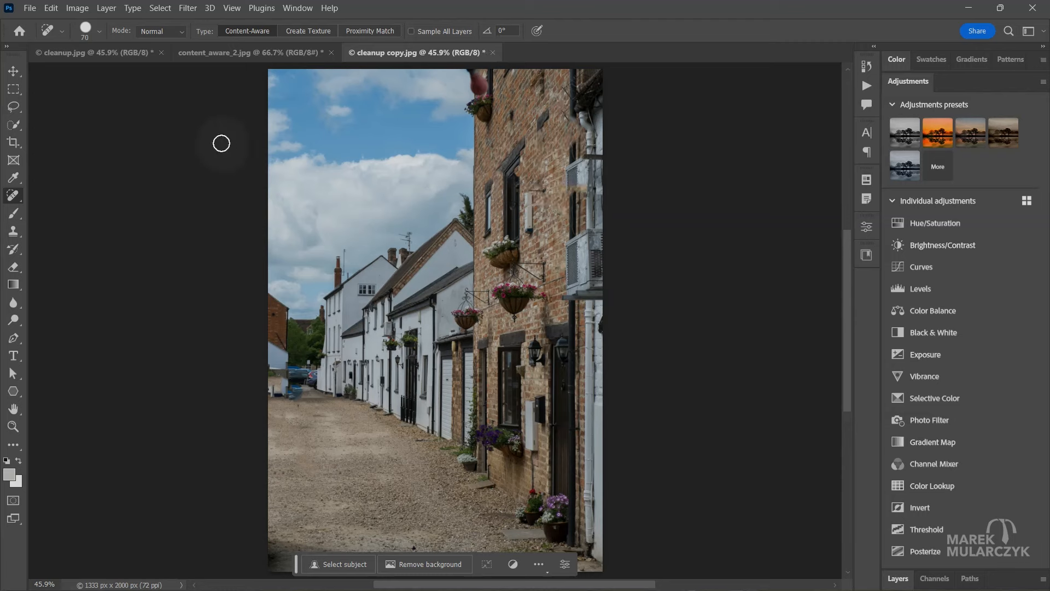
In cleanup.jpg, erase the satellite dish and its arm from the brick wall with the Remove Tool at size 80
{"action": "left_click", "coordinate": [106, 53]}
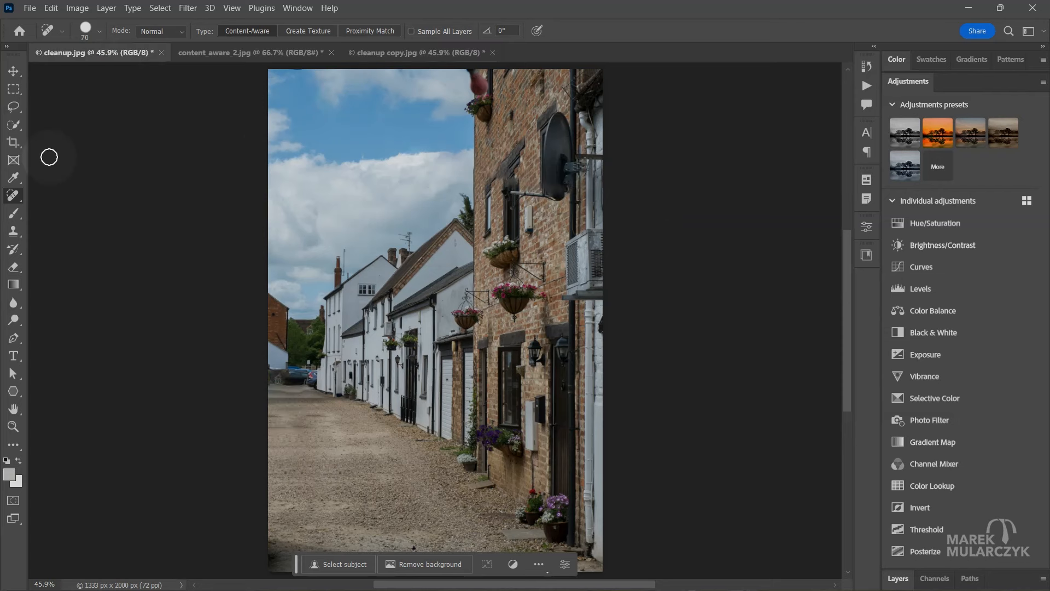
{"action": "right_click", "coordinate": [15, 197]}
{"action": "left_click", "coordinate": [65, 203]}
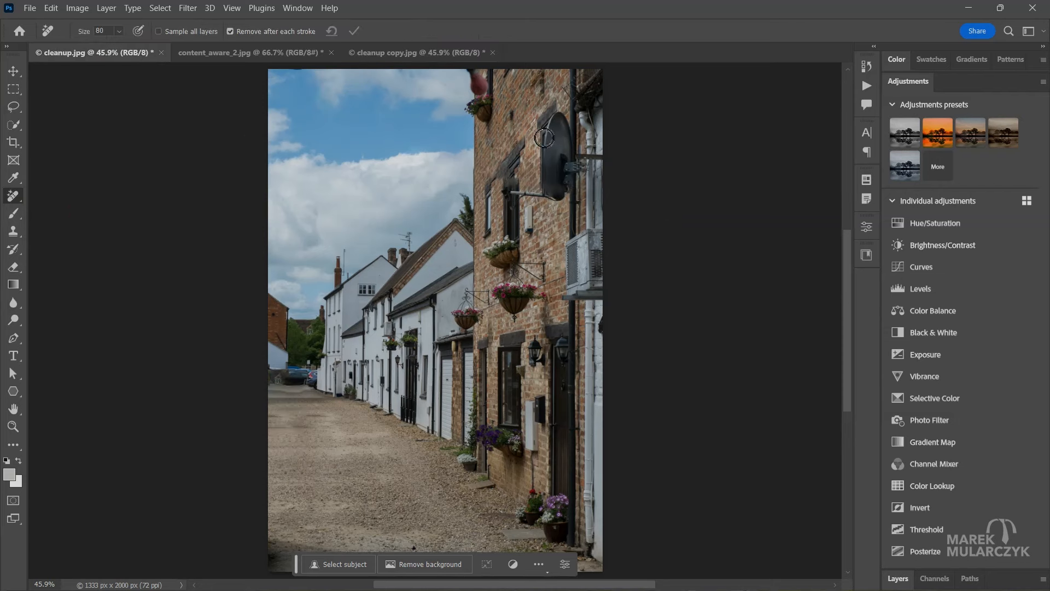
{"action": "mouse_move", "coordinate": [545, 137]}
{"action": "left_mouse_down"}
{"action": "mouse_move", "coordinate": [557, 113]}
{"action": "mouse_move", "coordinate": [573, 151]}
{"action": "mouse_move", "coordinate": [561, 203]}
{"action": "mouse_move", "coordinate": [545, 179]}
{"action": "mouse_move", "coordinate": [551, 138]}
{"action": "mouse_move", "coordinate": [563, 173]}
{"action": "mouse_move", "coordinate": [555, 197]}
{"action": "mouse_move", "coordinate": [502, 193]}
{"action": "mouse_move", "coordinate": [560, 198]}
{"action": "mouse_move", "coordinate": [576, 162]}
{"action": "left_mouse_up"}
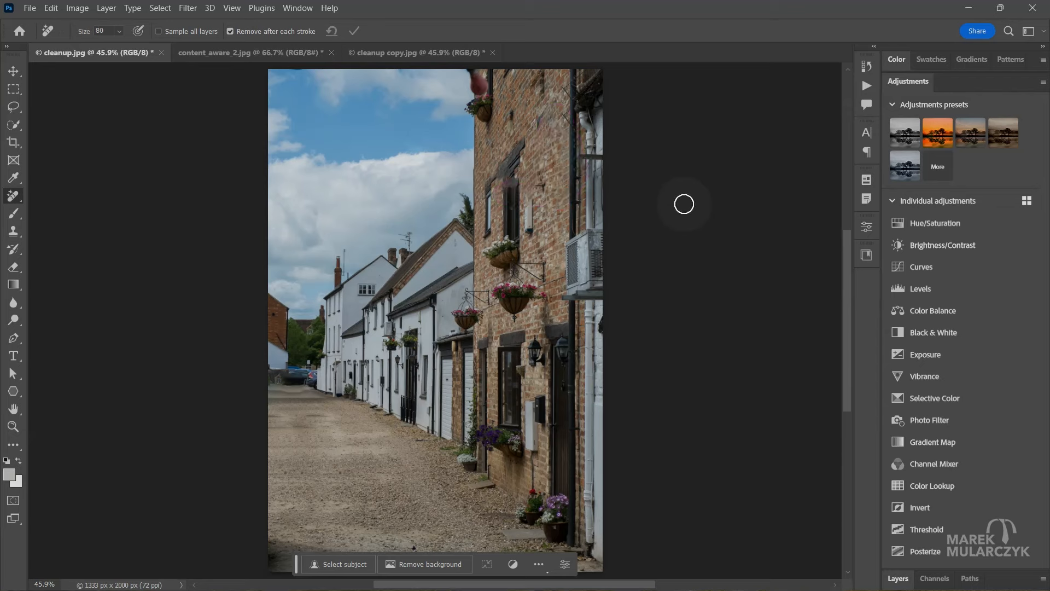
Compare the brick wall and drainpipes where the satellite dish was removed in cleanup.jpg and cleanup copy.jpg
{"action": "key", "text": "ctrl+shift+Tab"}
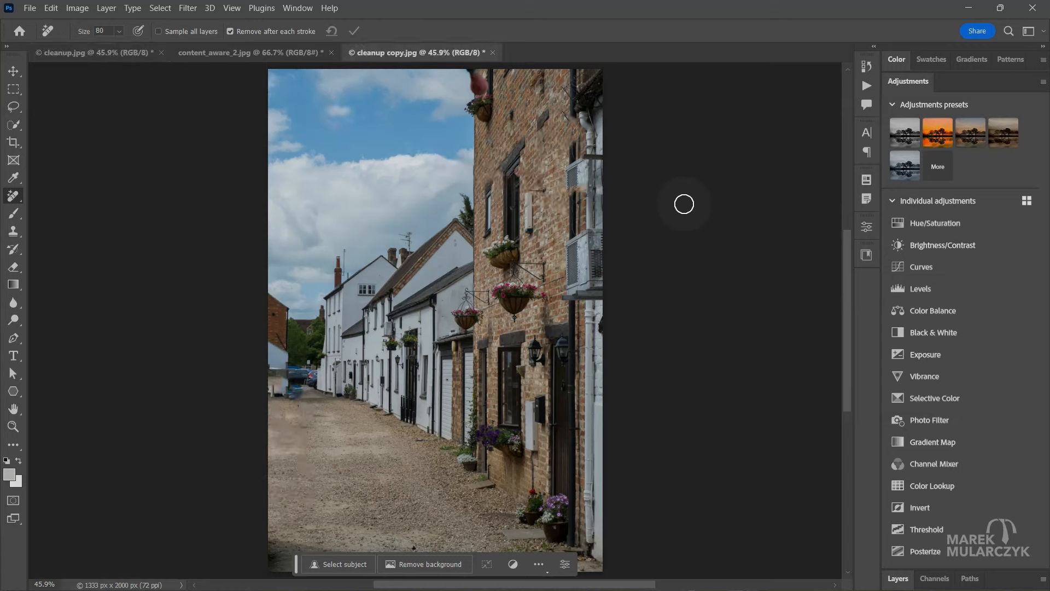
{"action": "key", "text": "ctrl+Tab"}
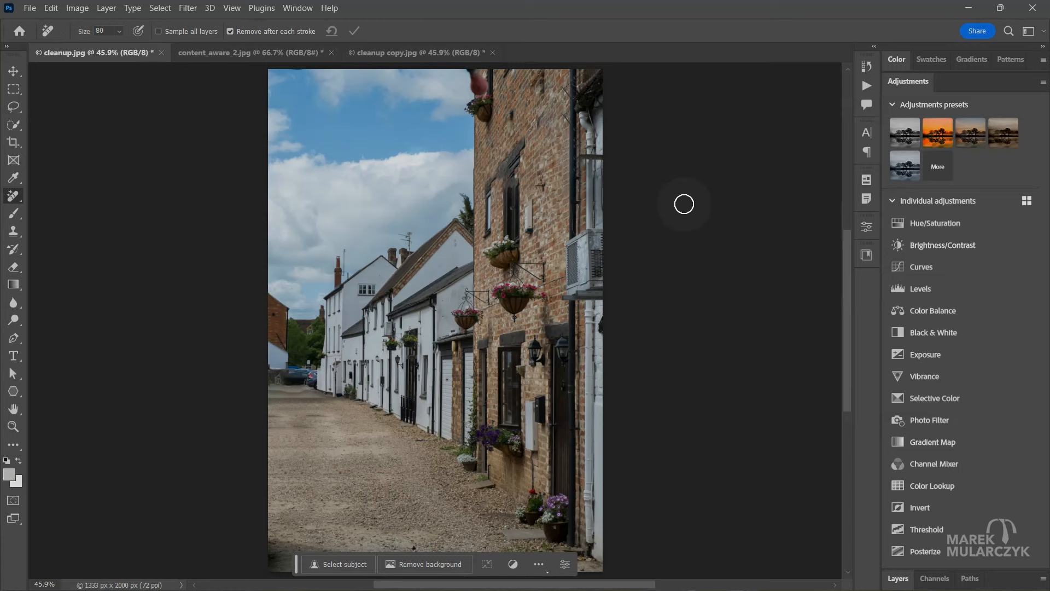
{"action": "key", "text": "ctrl+shift+Tab"}
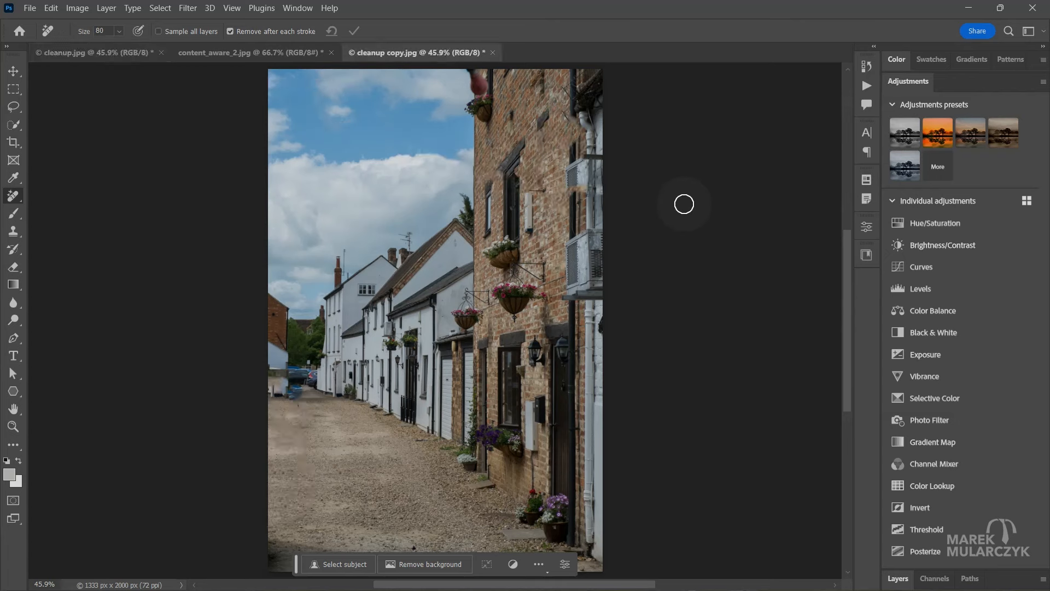
In cleanup copy.jpg, erase the grey metal unit mounted beside the drainpipes with the content-aware Spot Healing Brush at size 70
{"action": "right_click", "coordinate": [15, 195]}
{"action": "left_click", "coordinate": [72, 196]}
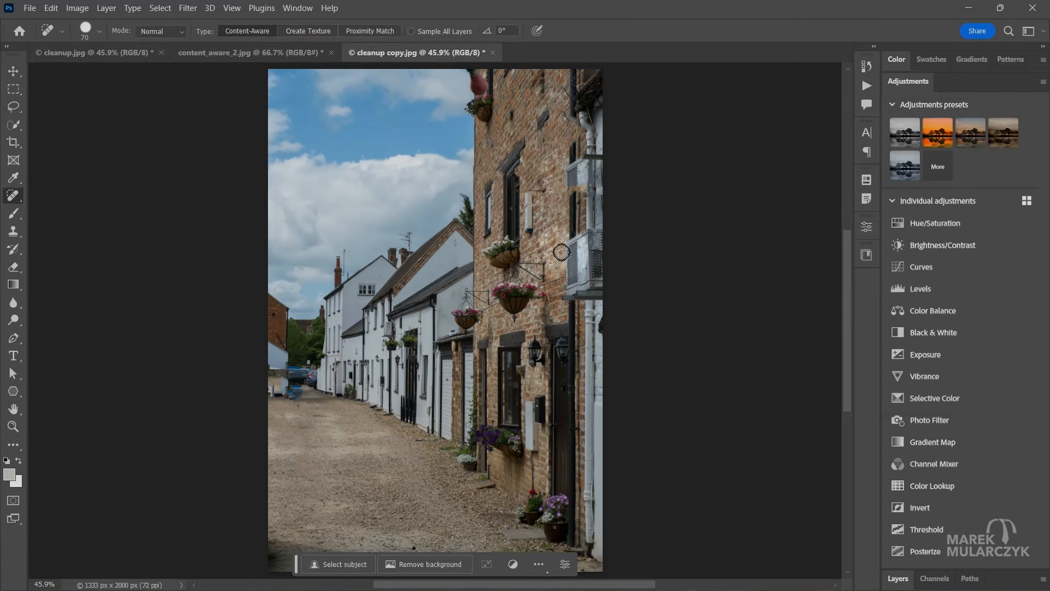
{"action": "mouse_move", "coordinate": [567, 248]}
{"action": "left_mouse_down"}
{"action": "mouse_move", "coordinate": [597, 232]}
{"action": "mouse_move", "coordinate": [602, 296]}
{"action": "mouse_move", "coordinate": [565, 296]}
{"action": "mouse_move", "coordinate": [572, 252]}
{"action": "mouse_move", "coordinate": [573, 287]}
{"action": "mouse_move", "coordinate": [579, 253]}
{"action": "mouse_move", "coordinate": [594, 274]}
{"action": "mouse_move", "coordinate": [591, 247]}
{"action": "left_mouse_up"}
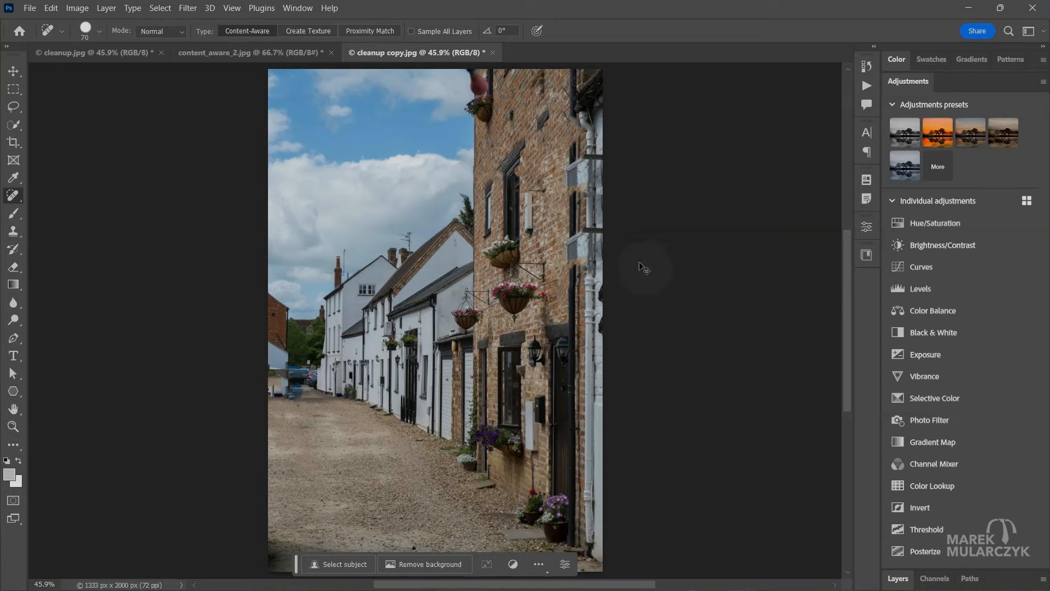
Erase the same grey metal unit in cleanup.jpg with the Remove Tool at size 80 and compare it with cleanup copy.jpg
{"action": "key", "text": "ctrl+Tab"}
{"action": "right_click", "coordinate": [12, 195]}
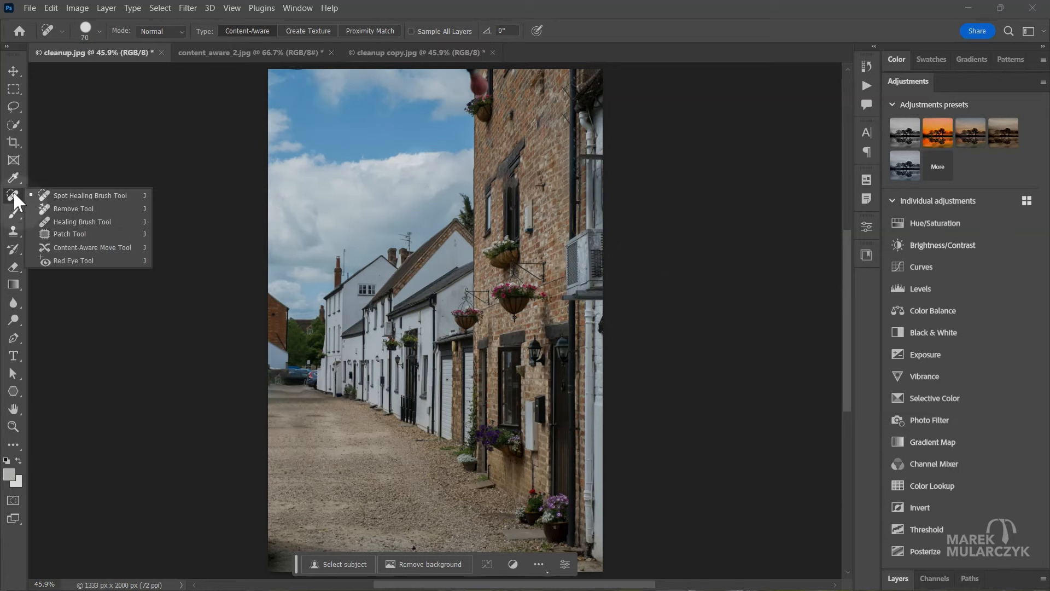
{"action": "left_click", "coordinate": [63, 201]}
{"action": "mouse_move", "coordinate": [604, 225]}
{"action": "left_mouse_down"}
{"action": "mouse_move", "coordinate": [566, 229]}
{"action": "mouse_move", "coordinate": [563, 298]}
{"action": "mouse_move", "coordinate": [605, 302]}
{"action": "mouse_move", "coordinate": [598, 251]}
{"action": "mouse_move", "coordinate": [575, 238]}
{"action": "mouse_move", "coordinate": [570, 275]}
{"action": "mouse_move", "coordinate": [581, 249]}
{"action": "mouse_move", "coordinate": [595, 267]}
{"action": "mouse_move", "coordinate": [593, 297]}
{"action": "mouse_move", "coordinate": [572, 276]}
{"action": "mouse_move", "coordinate": [602, 236]}
{"action": "left_mouse_up"}
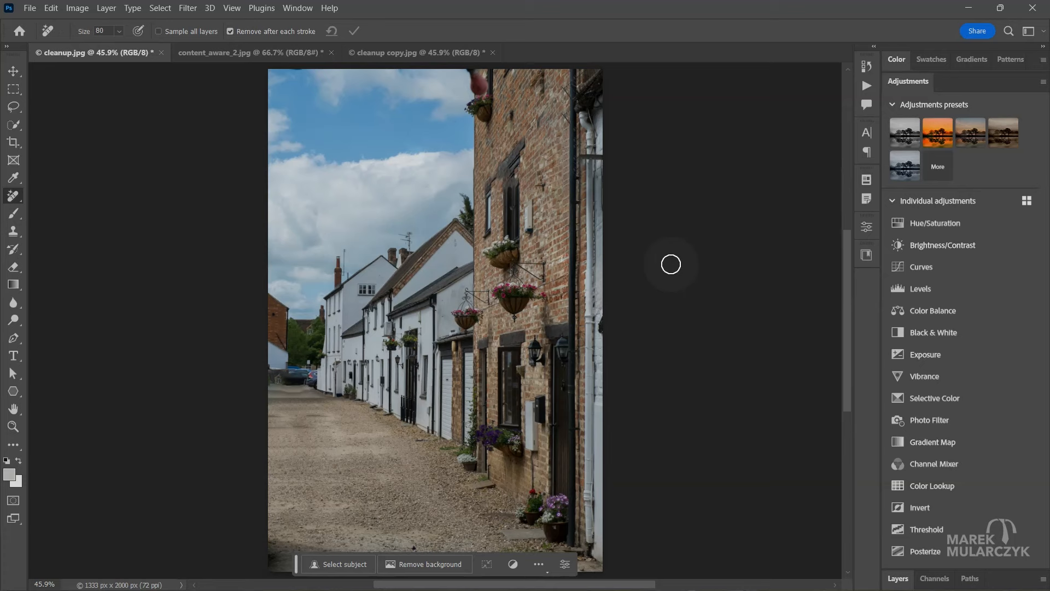
{"action": "key", "text": "ctrl+shift+Tab"}
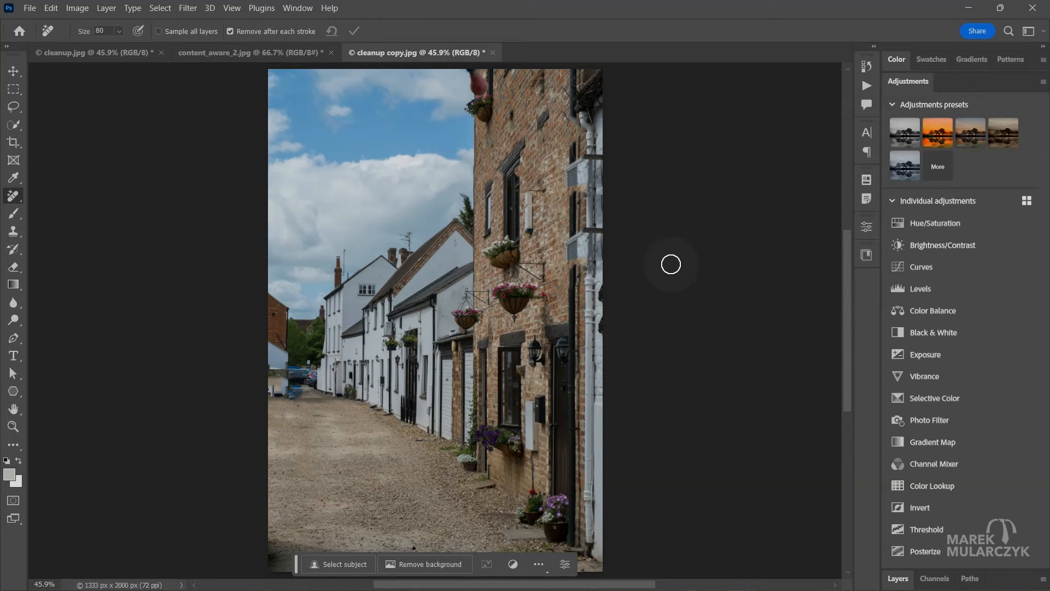
{"action": "key", "text": "ctrl+Tab"}
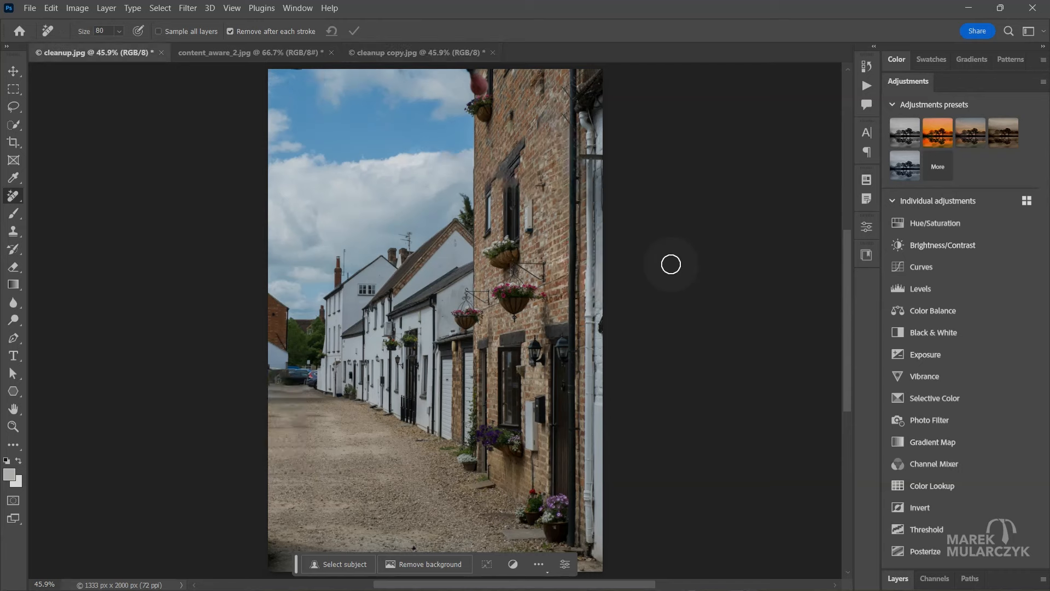